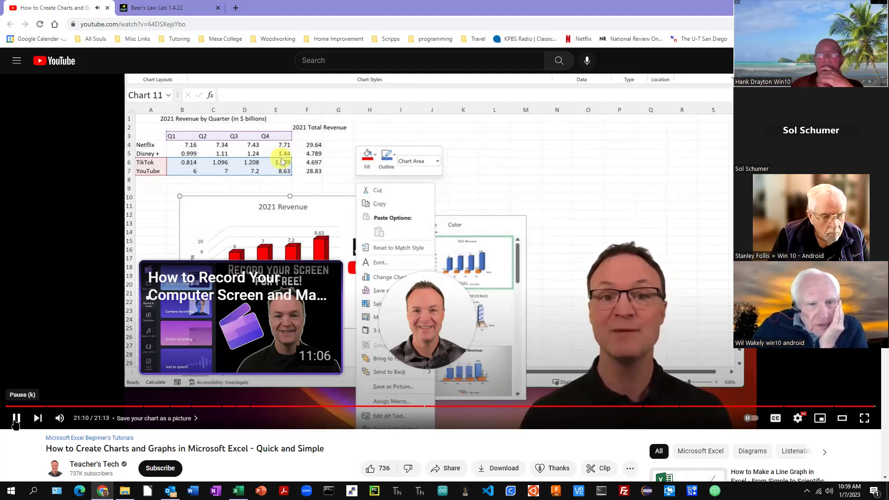
- Pause the chart tutorial video, switch to the Kinetics Experiment.xlsx workbook in Excel, and reposition its window so the whole window is in view
left_click(15, 421)
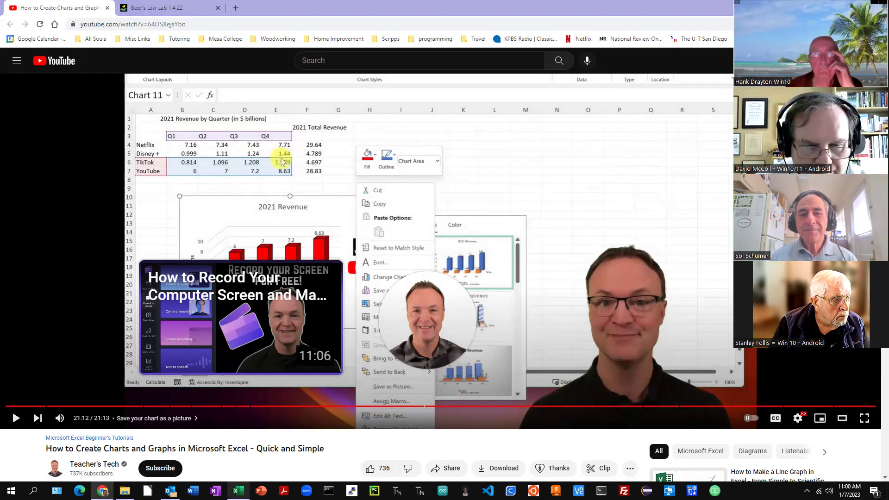
left_click(238, 490)
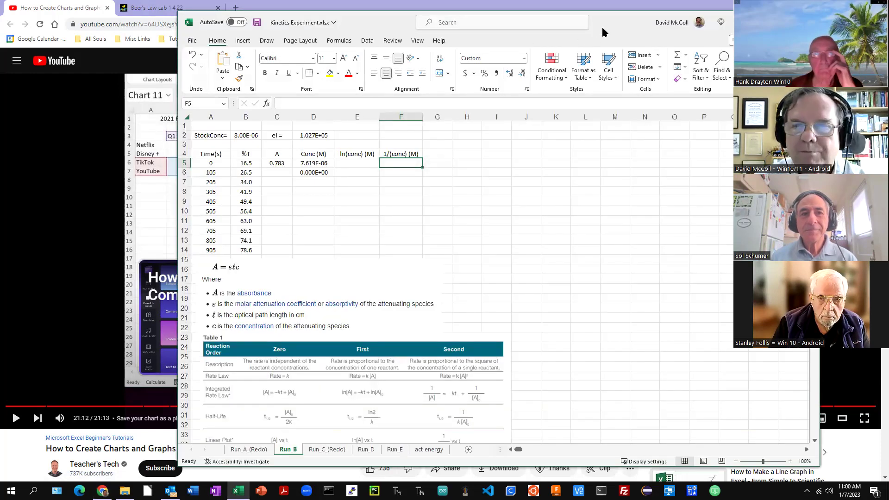
left_click_drag(602, 26, 484, 18)
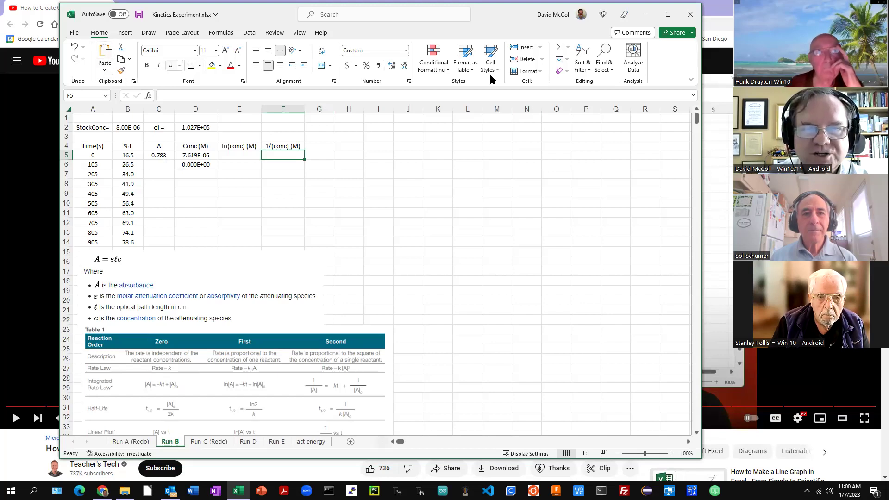
- Try a marker-only scatter chart of the whole kinetics data table on Run_B, and delete it
left_click(124, 36)
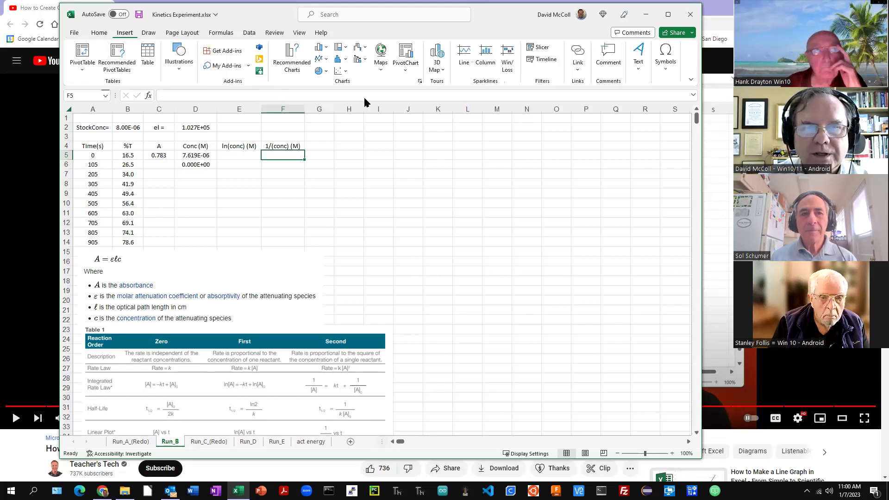
left_click(340, 71)
left_click(346, 104)
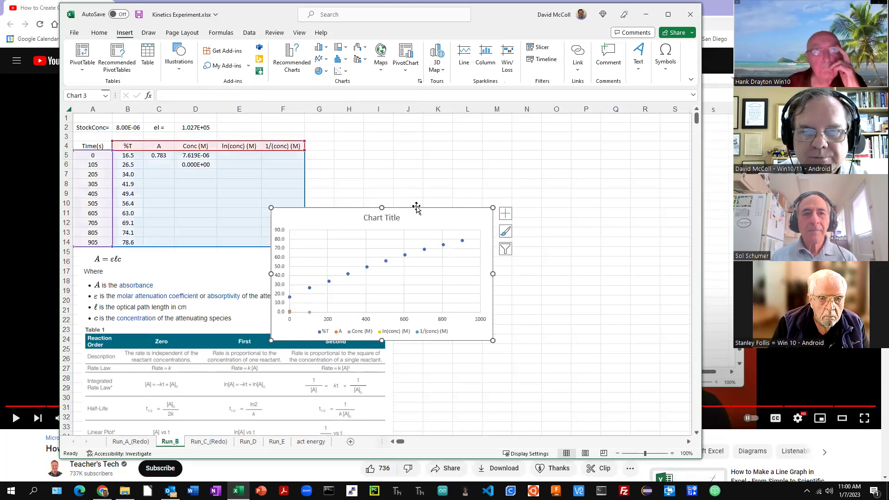
left_click_drag(443, 191, 551, 153)
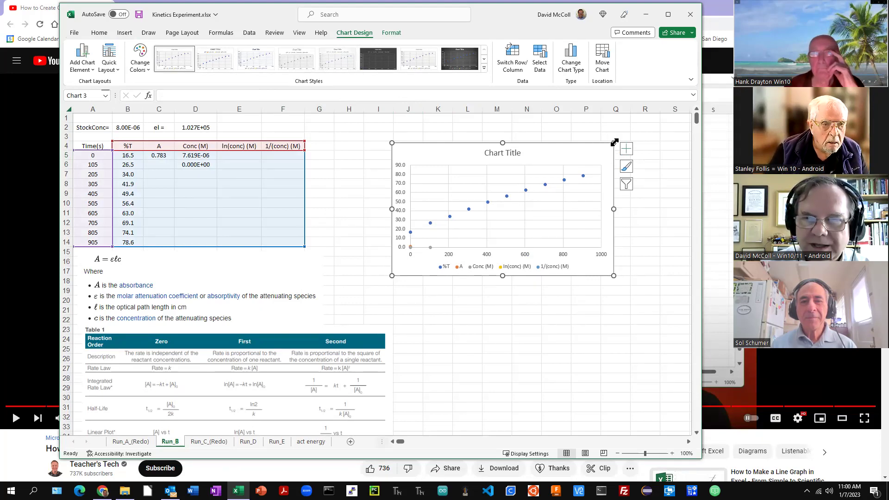
key("Delete")
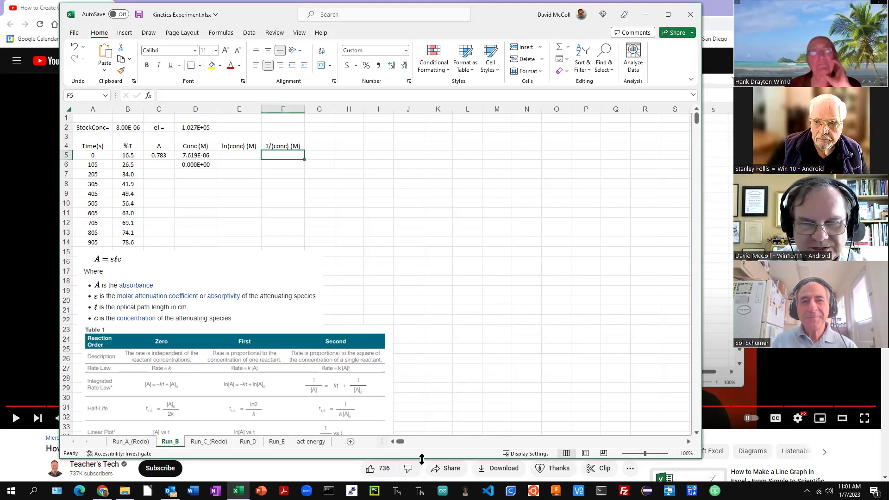
- Slightly shorten the workbook window and plot Time(s) against %T from A4:B14 as a scatter chart, placed over columns I to P
left_click_drag(422, 458, 421, 445)
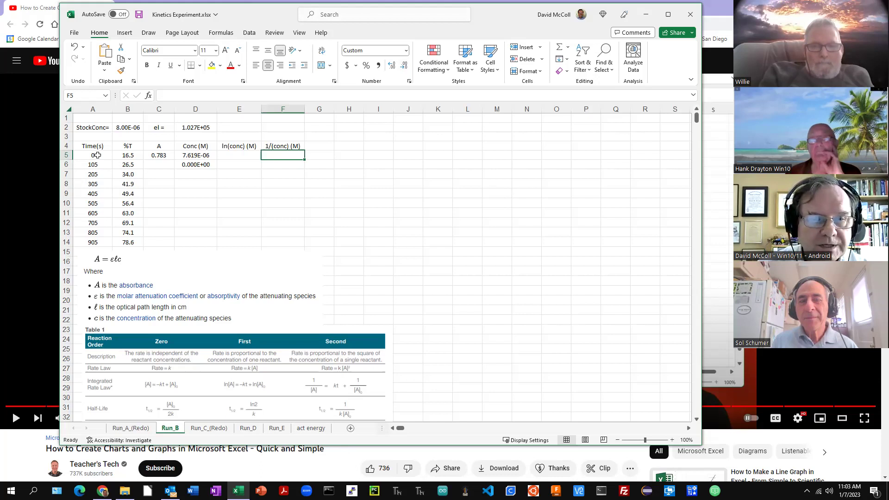
left_click_drag(91, 146, 120, 243)
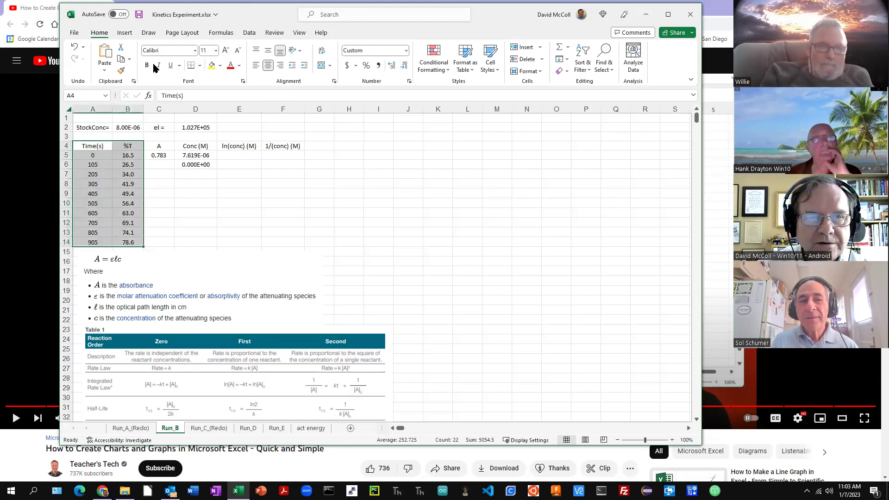
left_click(123, 35)
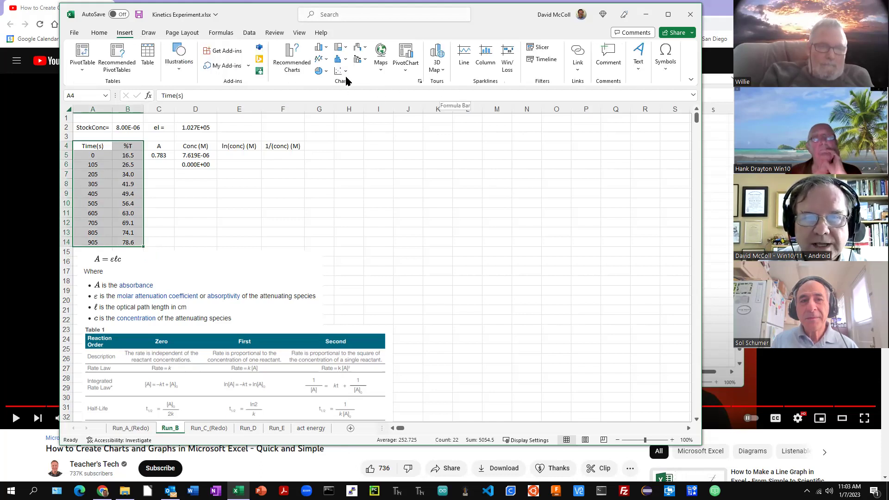
left_click(341, 71)
left_click(345, 102)
left_click_drag(405, 209, 514, 140)
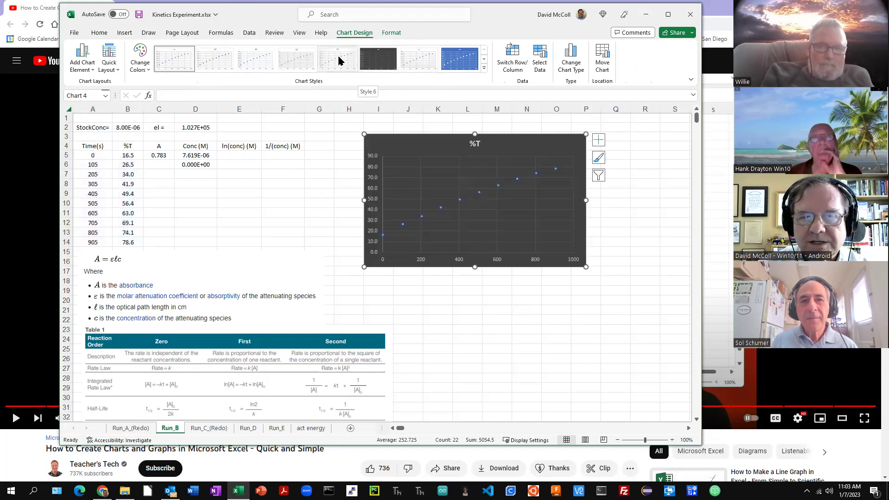
- Examine the available chart styles and the chart elements that can be added to the %T scatter chart
left_click(485, 69)
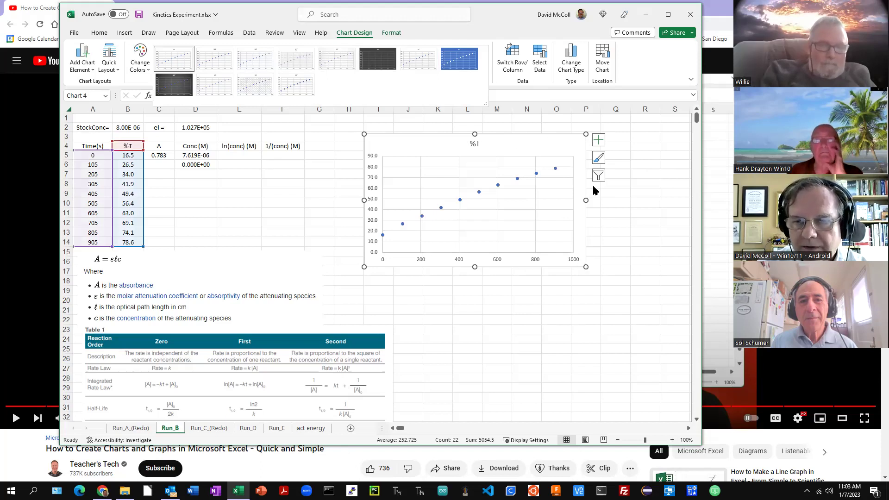
left_click(599, 140)
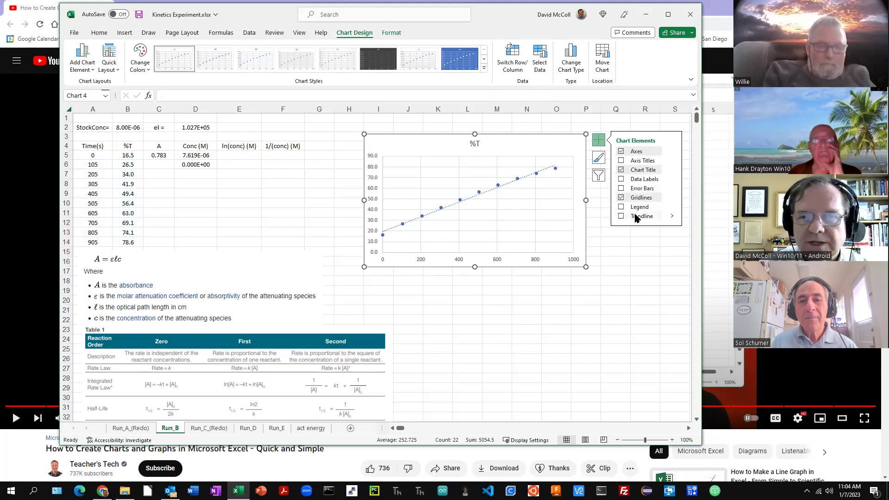
left_click(600, 141)
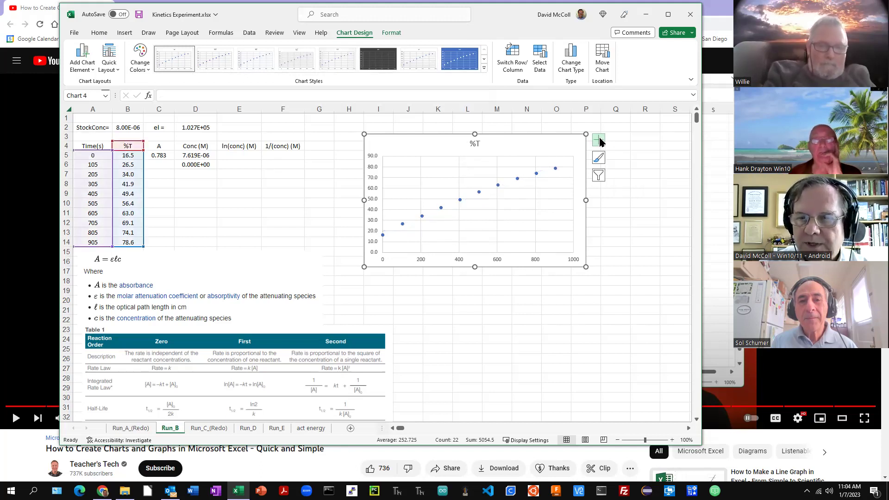
left_click(84, 66)
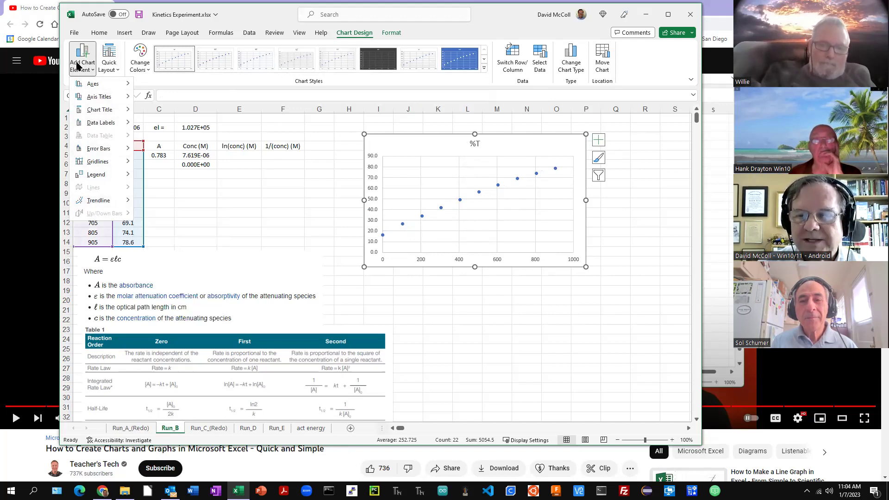
left_click(501, 149)
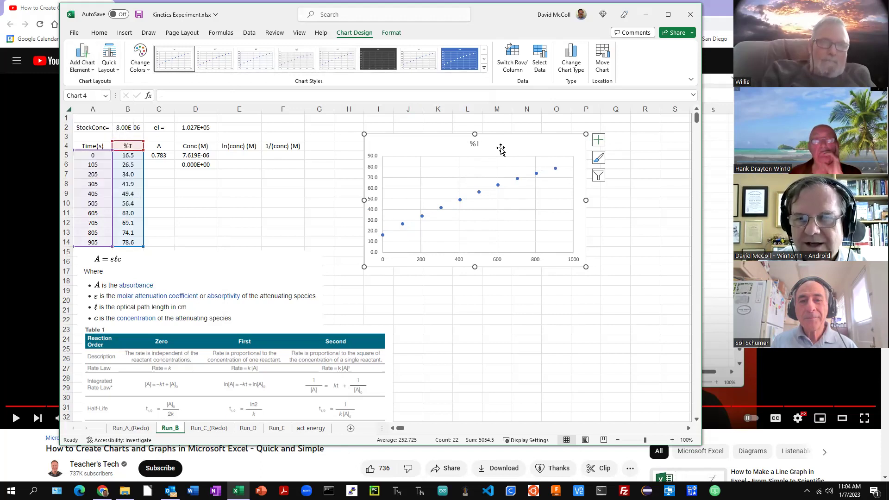
- Review the commands offered for the %T data series and compare them with the chart's element options
left_click(498, 185)
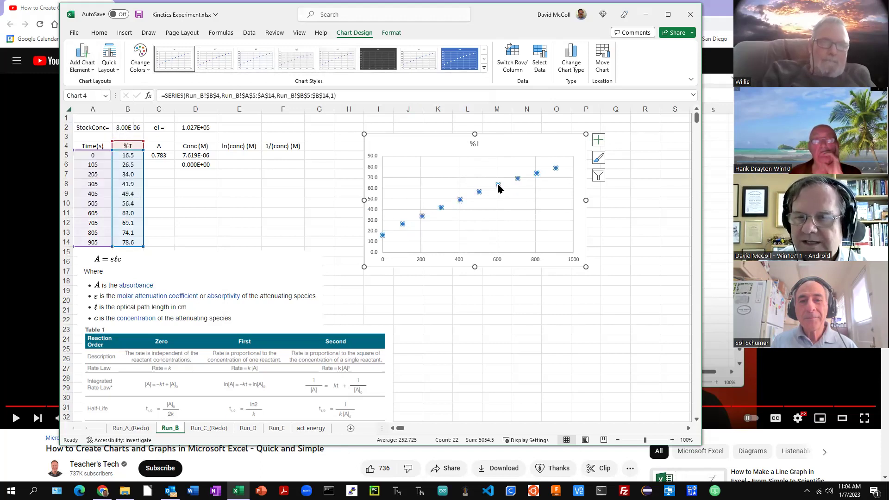
right_click(498, 186)
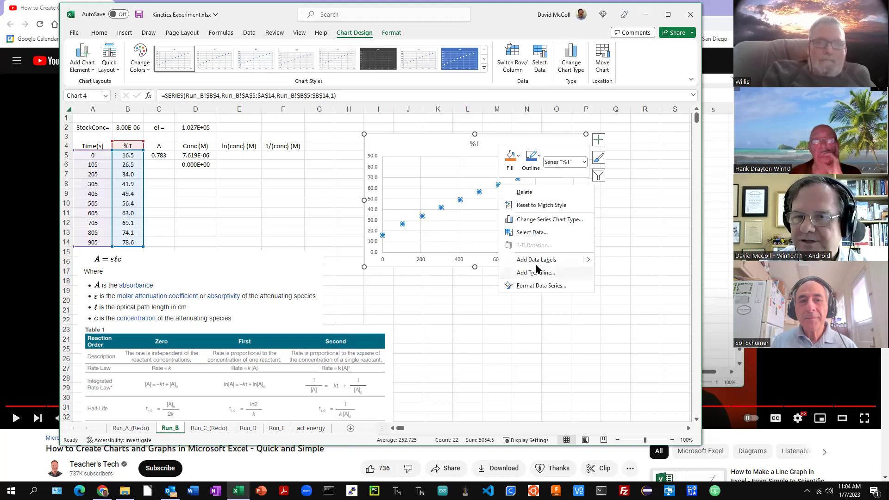
key("Escape")
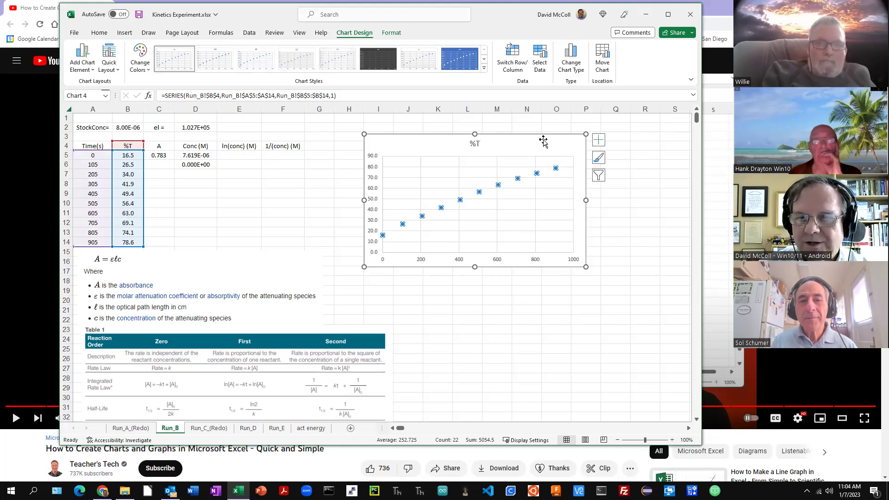
left_click(600, 144)
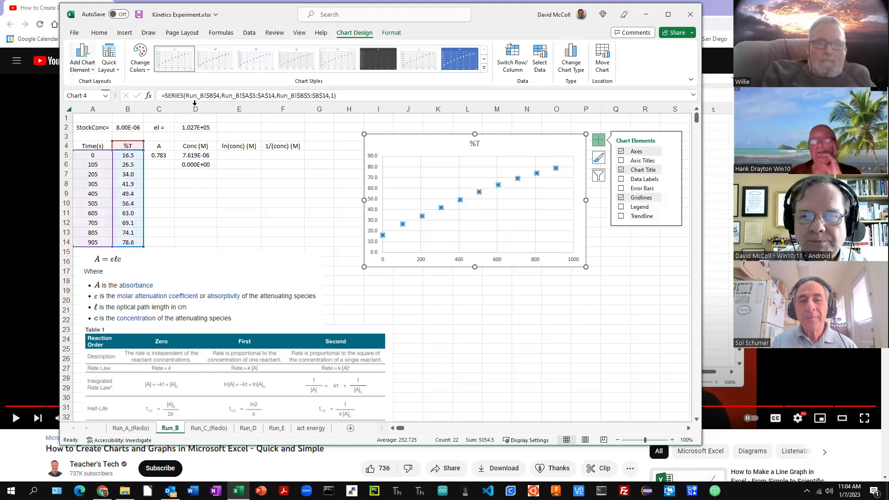
left_click(309, 213)
left_click(417, 152)
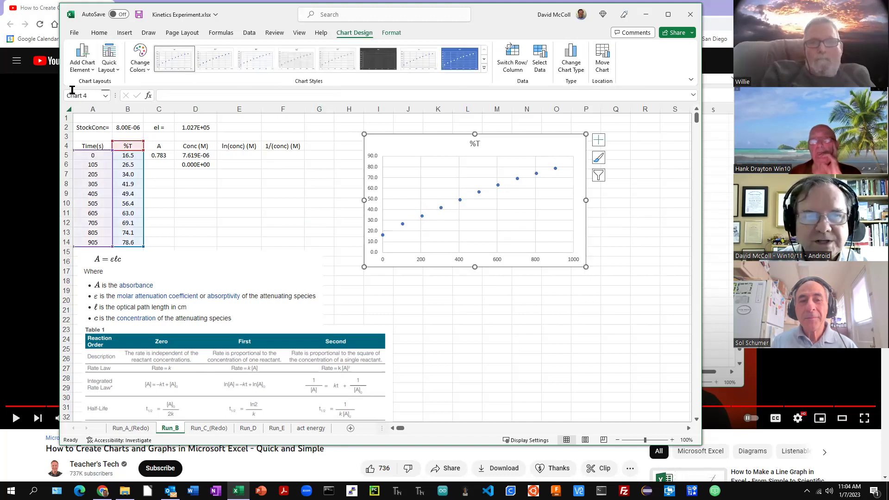
- Preview an exponential trendline on the %T chart without applying it, and delete the chart
left_click(82, 60)
mouse_move(95, 200)
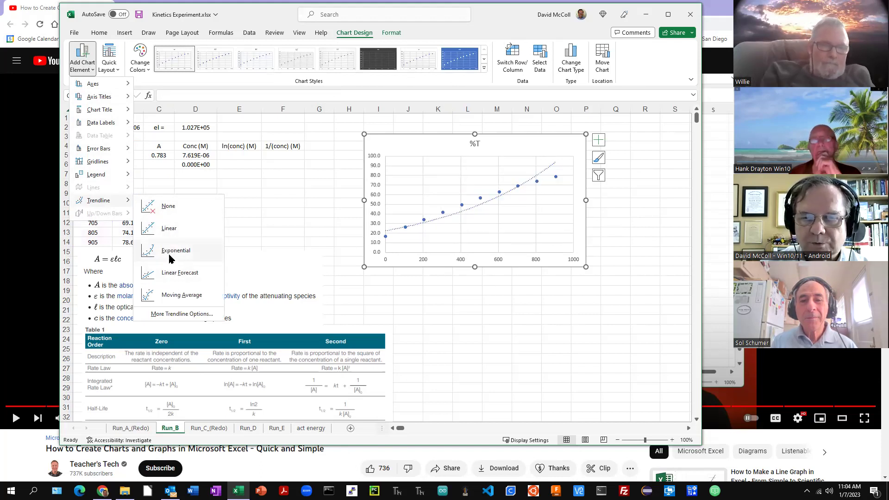
left_click(261, 15)
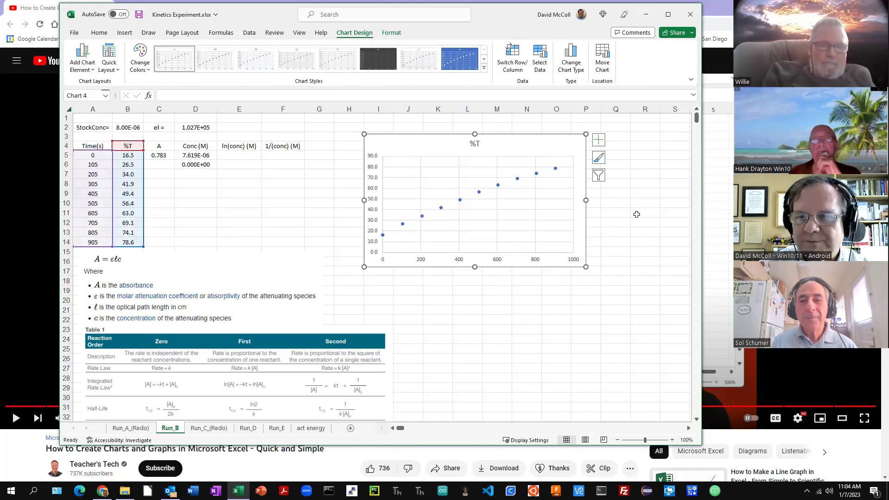
left_click_drag(528, 152, 526, 150)
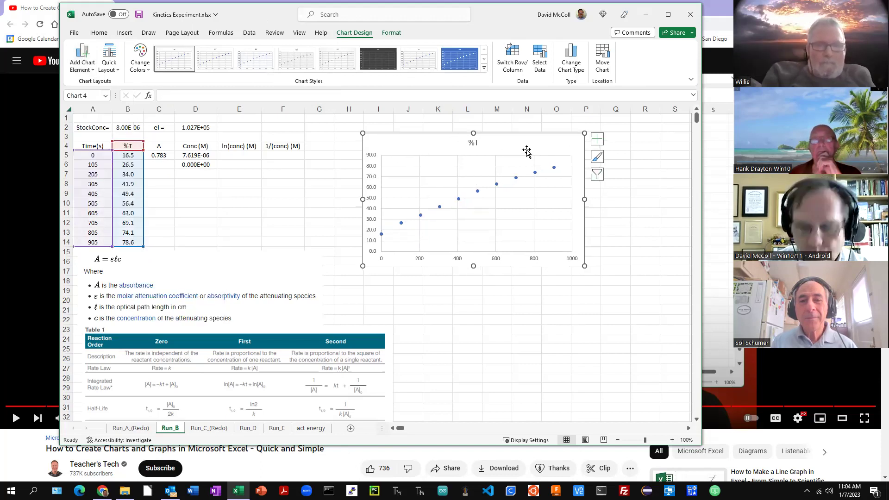
key("Delete")
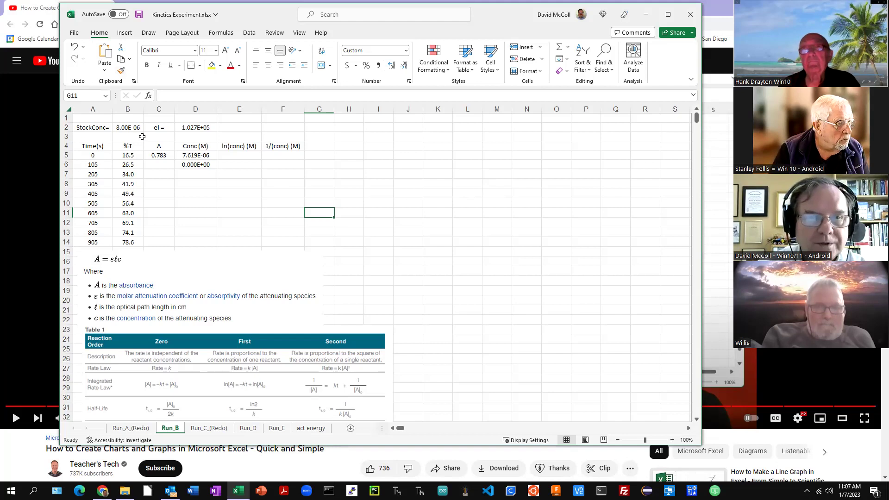
- Insert a marker-only scatter chart of Time(s) against %T from A4:B14 and place it beside the data, over columns I to P
left_click_drag(92, 145, 119, 241)
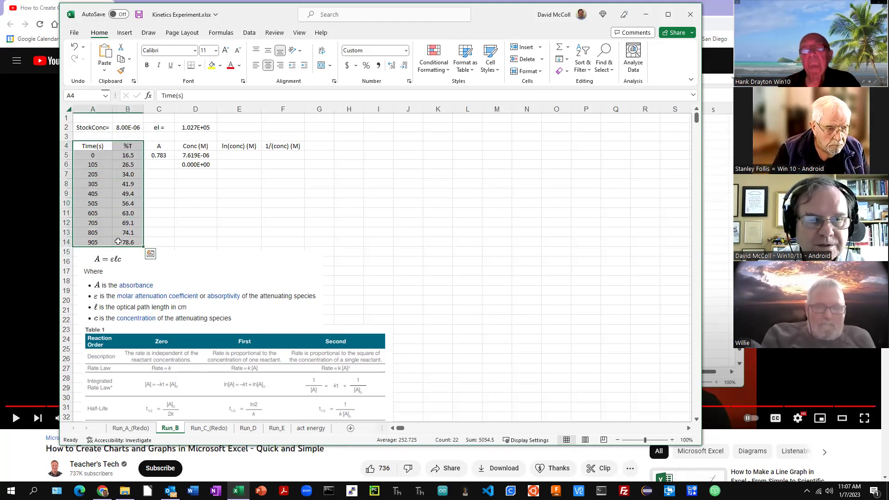
left_click(124, 33)
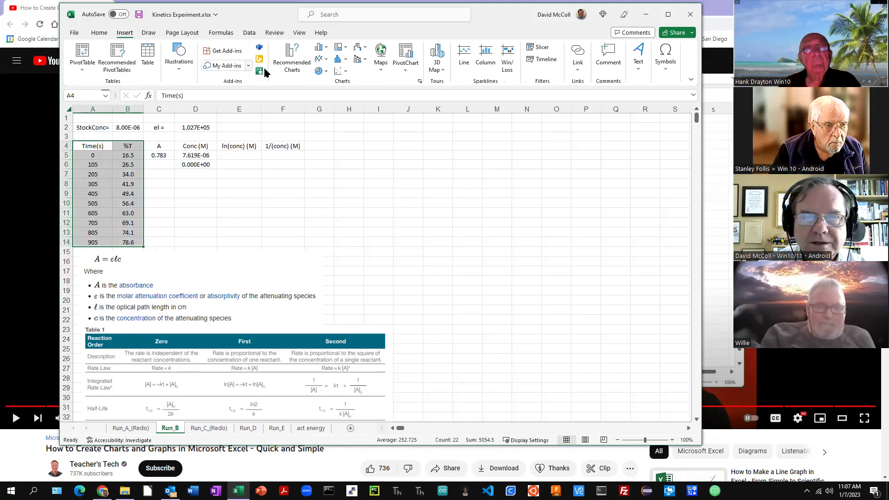
left_click(338, 73)
left_click(347, 103)
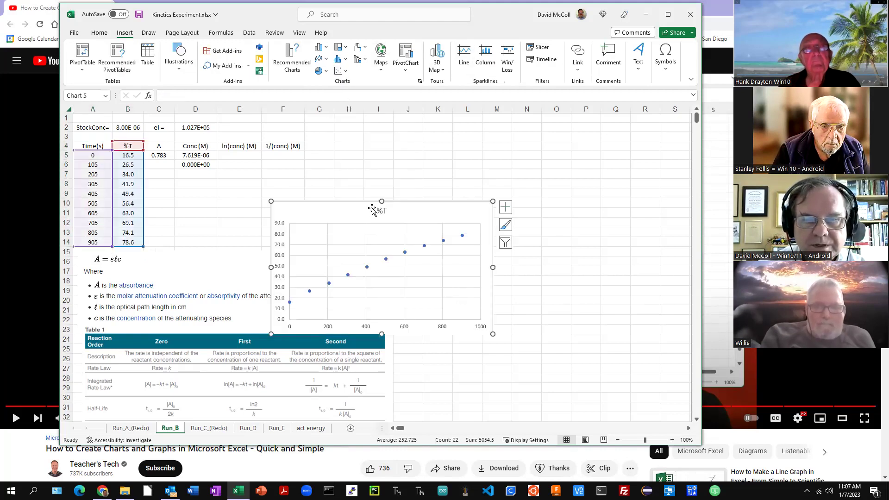
left_click_drag(421, 210, 511, 146)
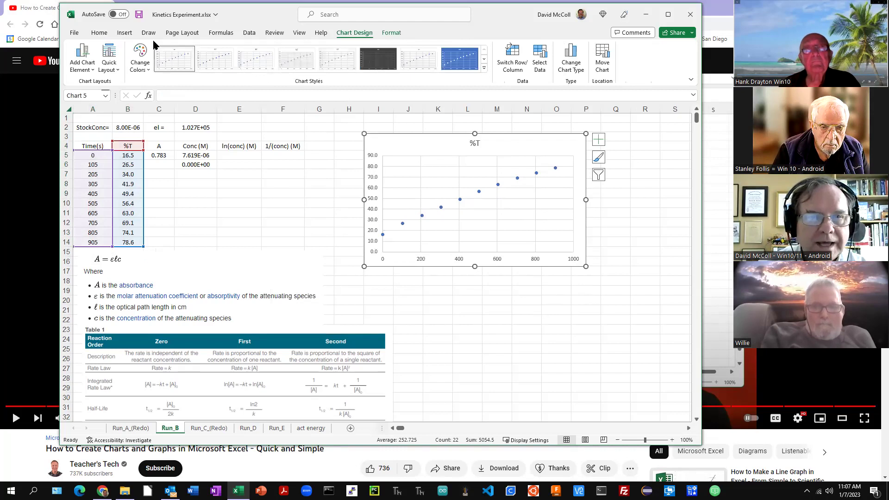
left_click(99, 35)
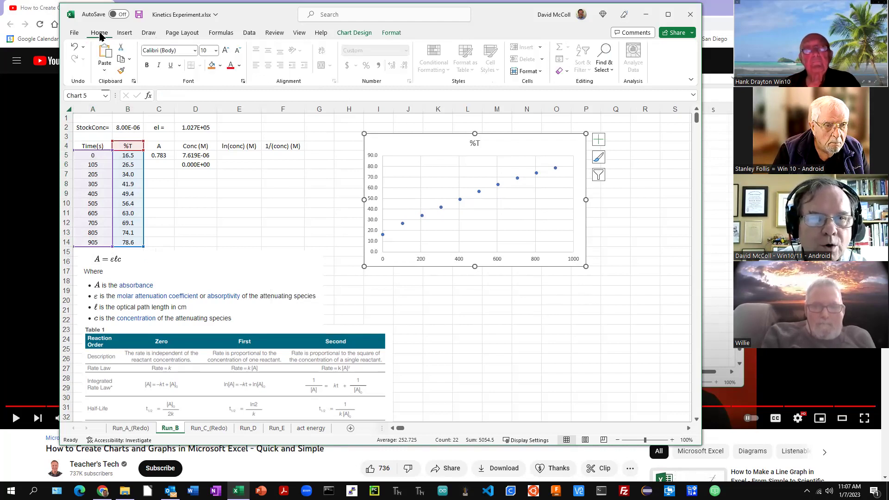
left_click(179, 34)
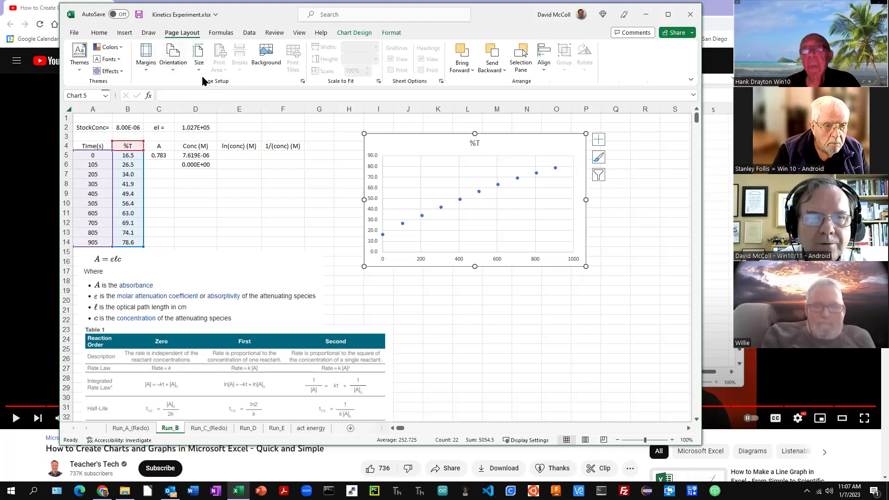
left_click(149, 33)
left_click(100, 34)
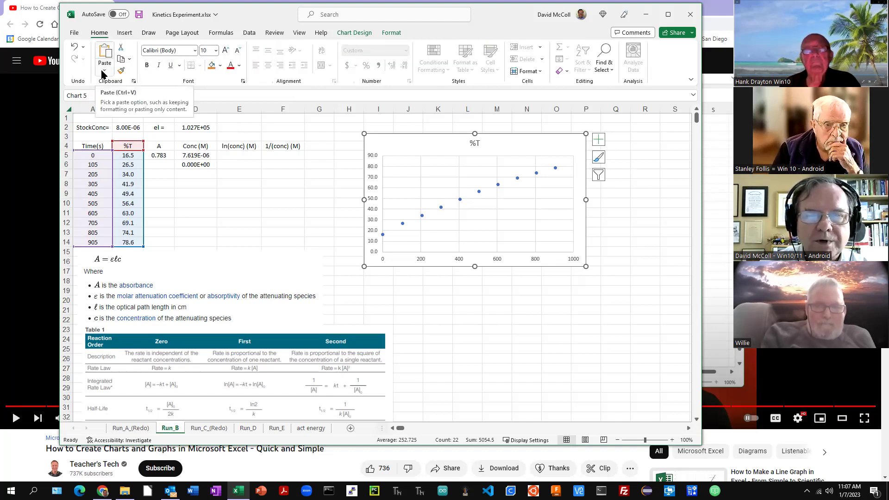
- Set the single cell D8 as the worksheet's print area
left_click(182, 32)
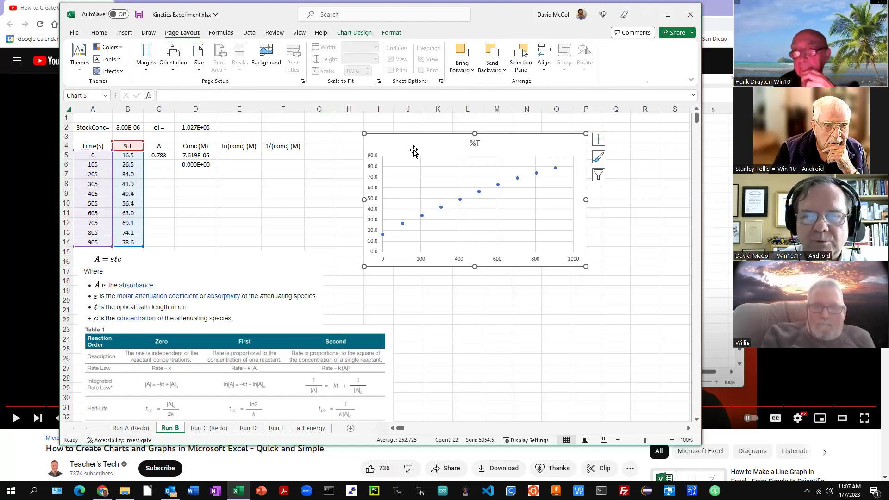
left_click(200, 182)
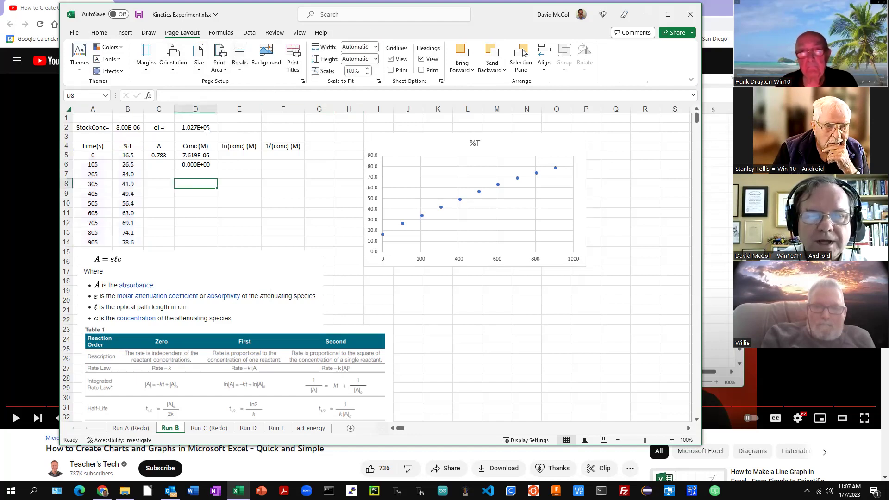
left_click(221, 69)
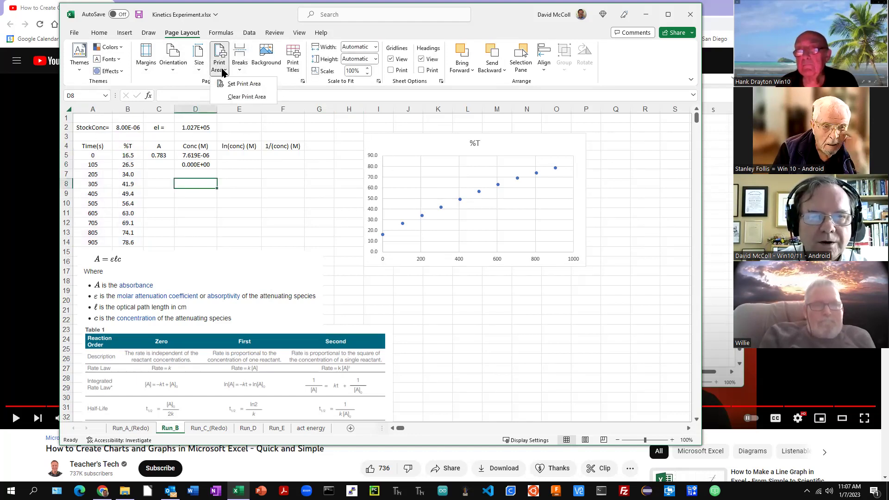
left_click(247, 85)
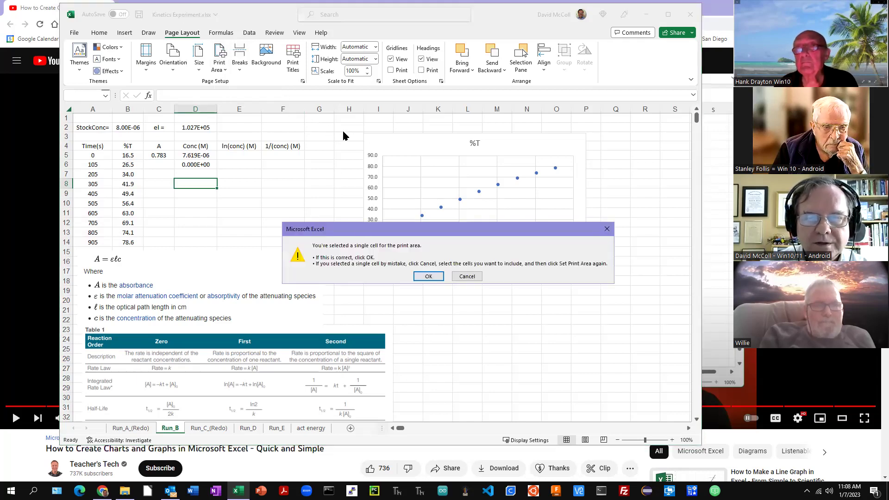
left_click(422, 277)
- Set the print area to the range H2:P17 surrounding the %T chart
left_click_drag(349, 127, 597, 277)
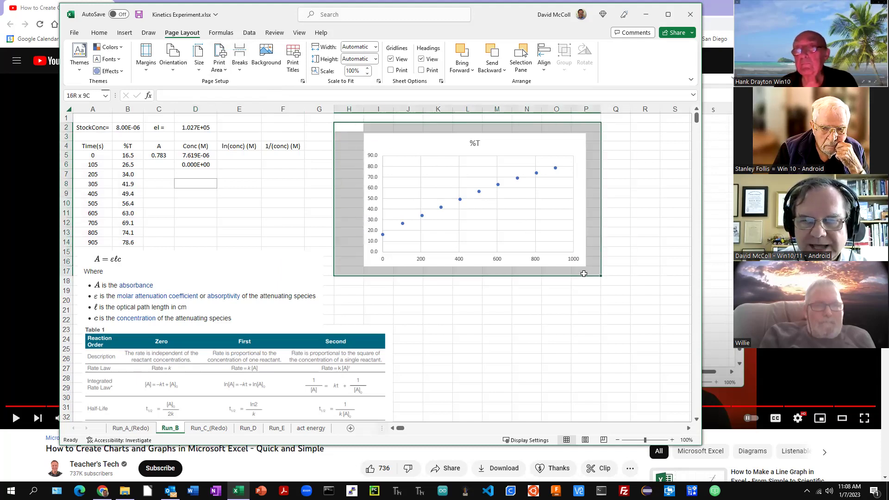
left_click(218, 69)
left_click(234, 87)
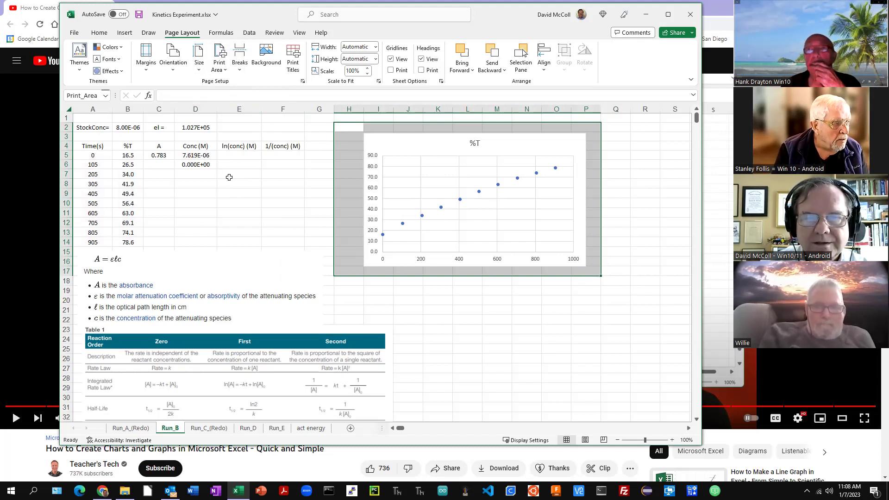
- Clear the print area from the Run_B sheet
left_click(270, 174)
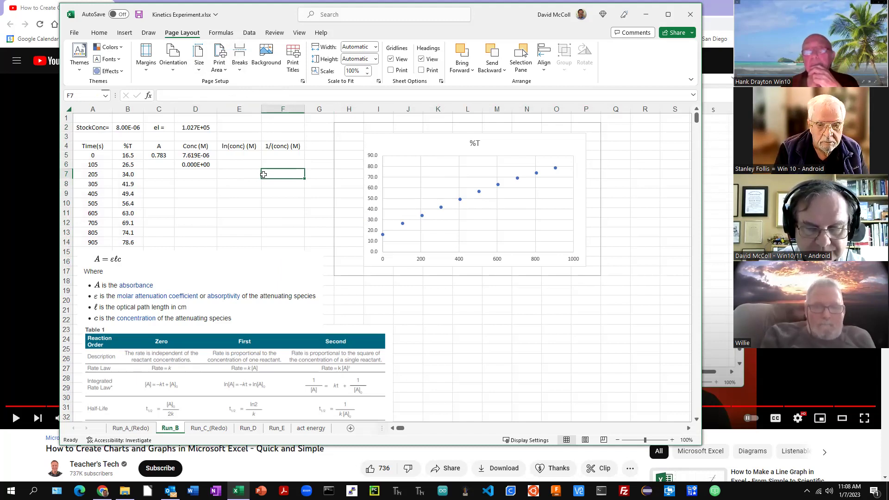
left_click(228, 69)
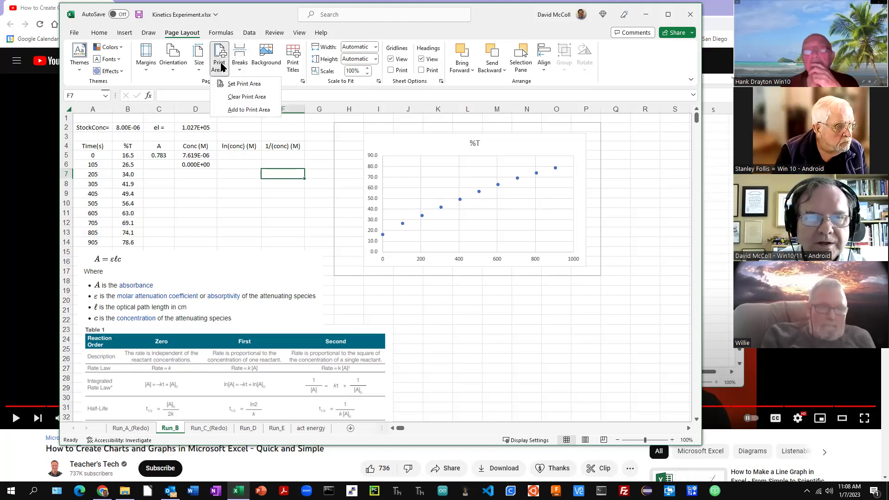
left_click(239, 102)
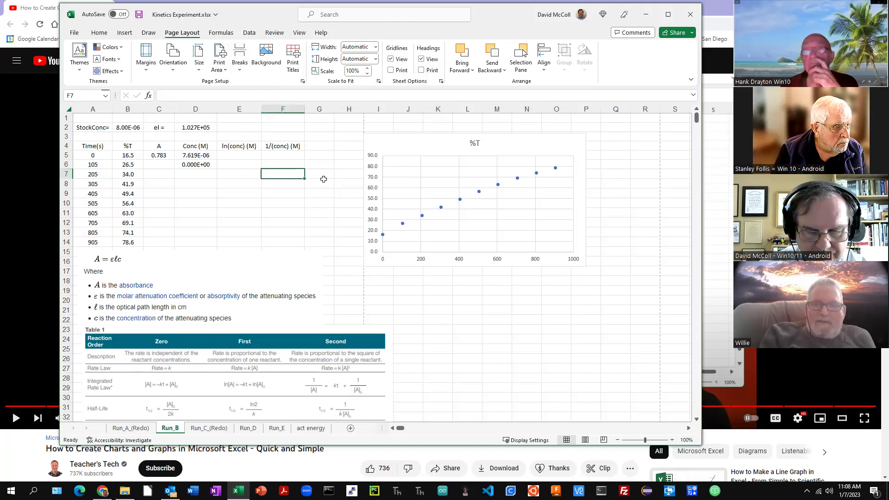
- Copy the %T chart from Run_B to a new worksheet and place it over columns A to G, starting at row 2
left_click(390, 151)
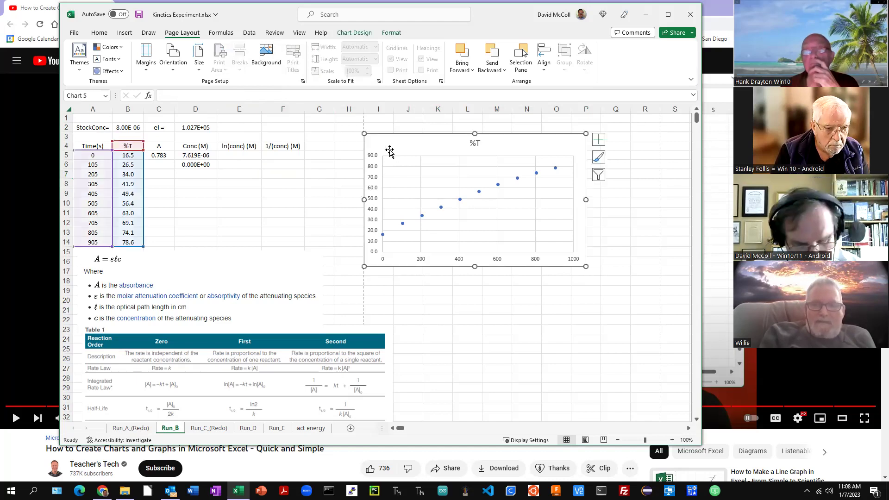
left_click(350, 428)
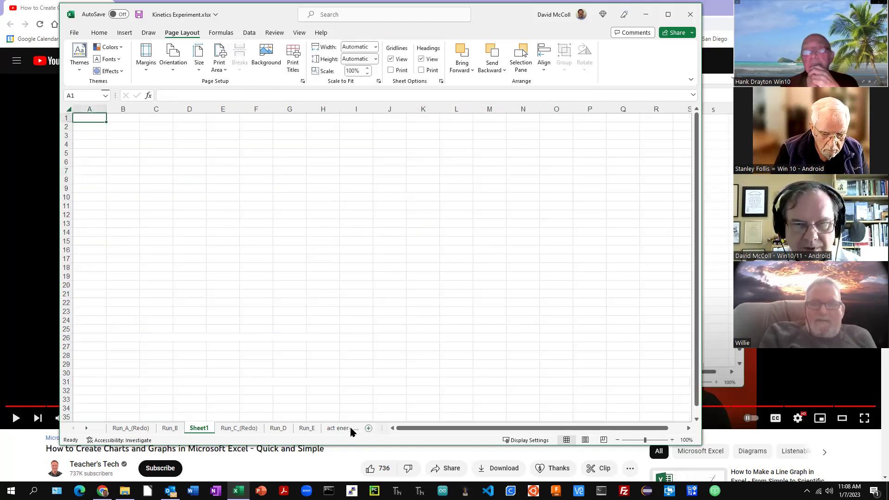
left_click(292, 189)
key("ctrl+v")
left_click_drag(339, 200, 157, 144)
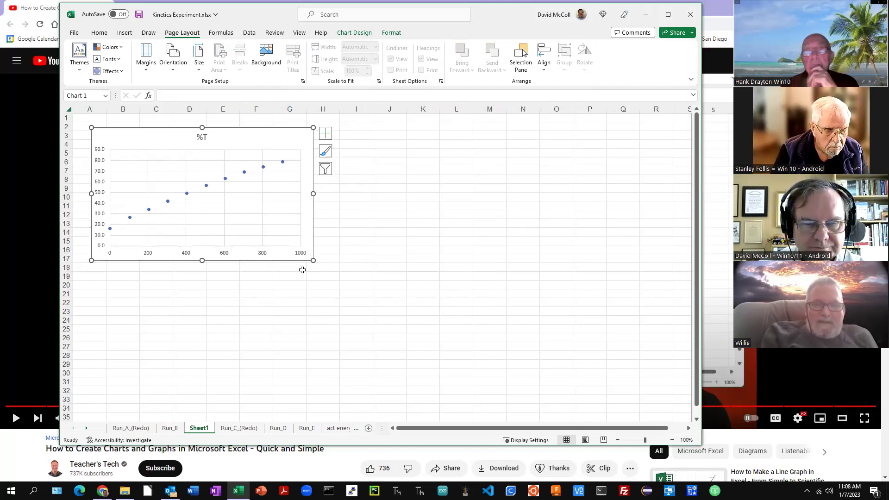
- Compare the original %T chart on Run_B with the ln(k) chart on the act energy sheet
left_click(170, 429)
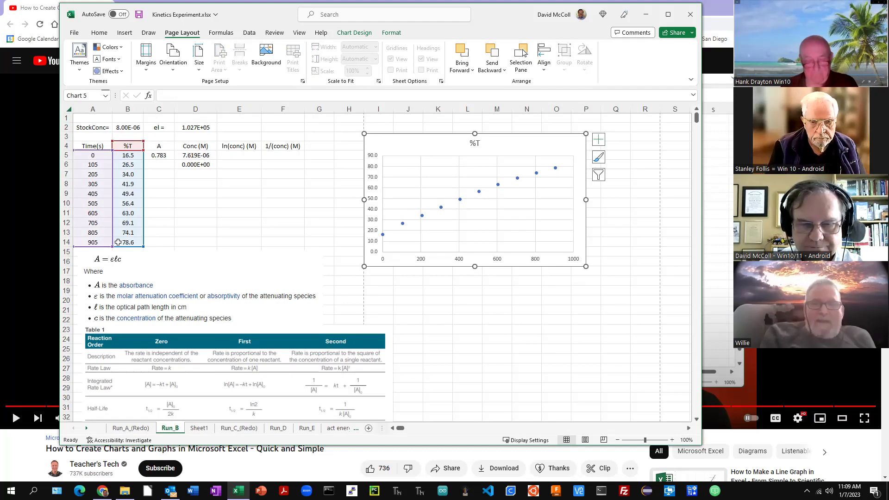
left_click(343, 430)
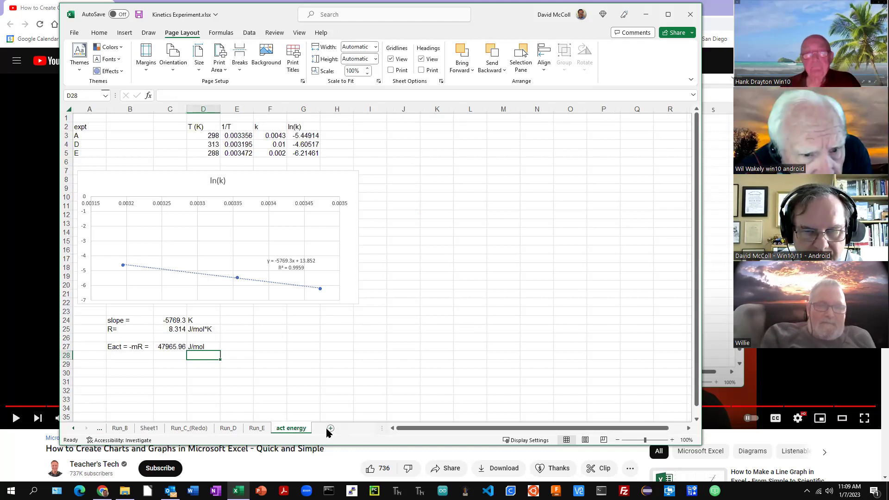
left_click(119, 428)
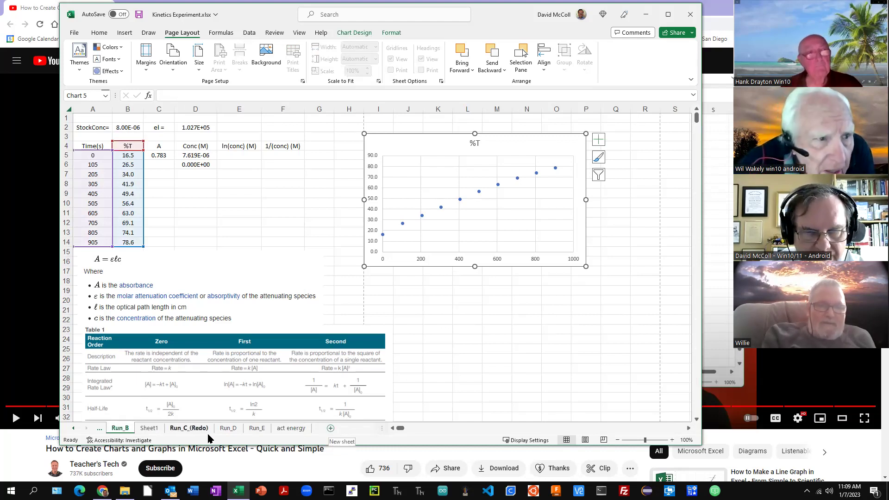
- Examine the data source of the copied %T chart on Sheet1 without changing it
left_click(149, 428)
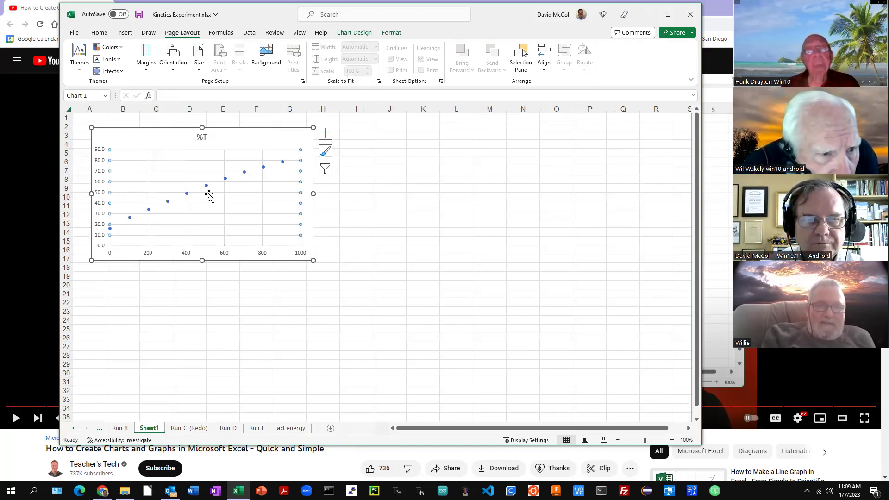
left_click(326, 169)
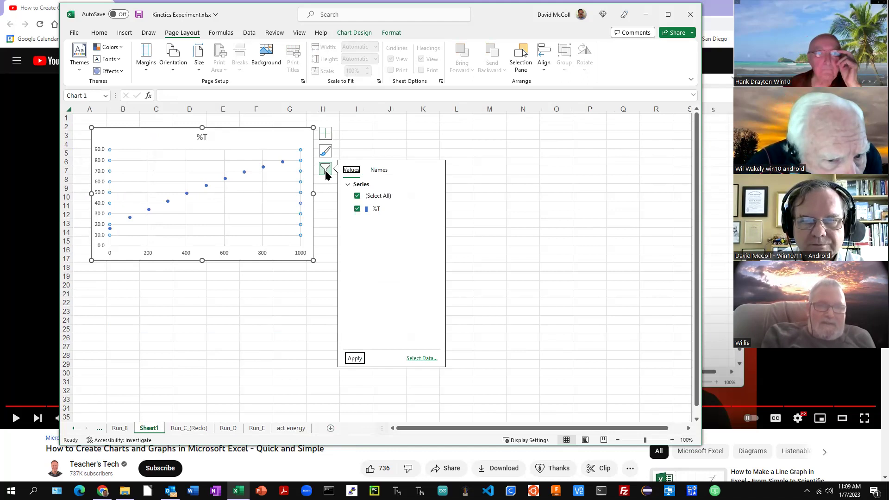
left_click(425, 361)
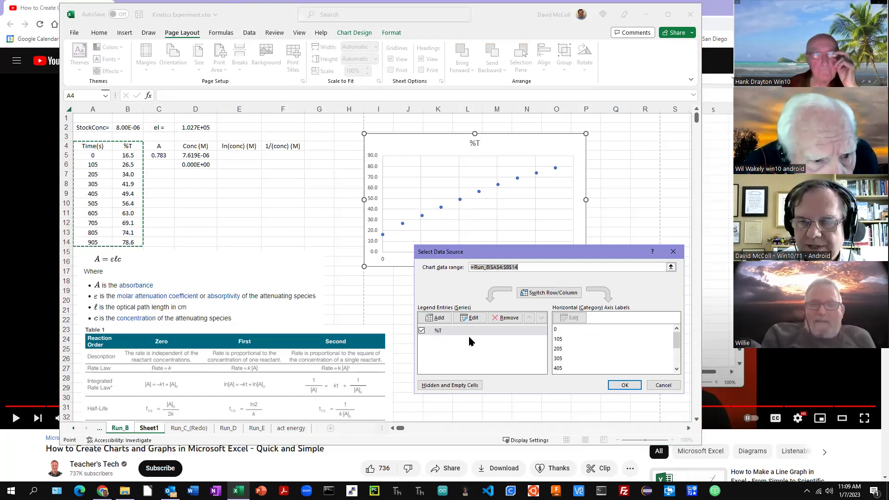
left_click(662, 384)
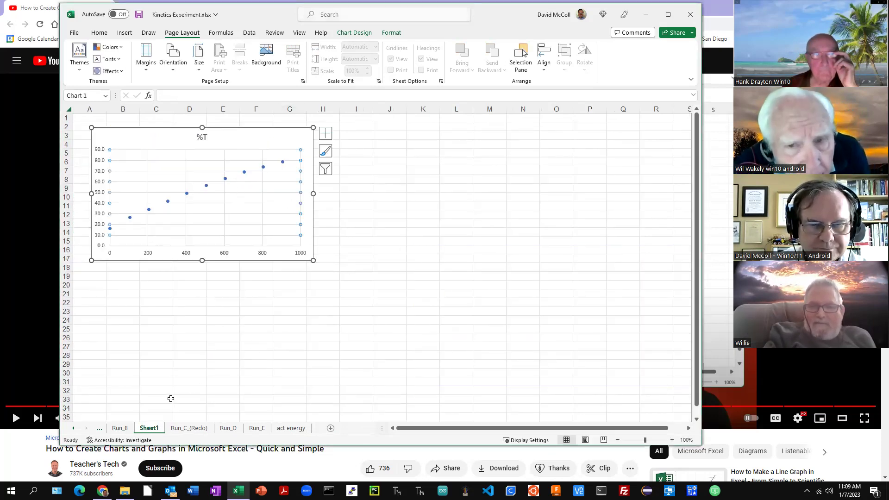
- Delete the original %T chart from the Run_B sheet
left_click(120, 427)
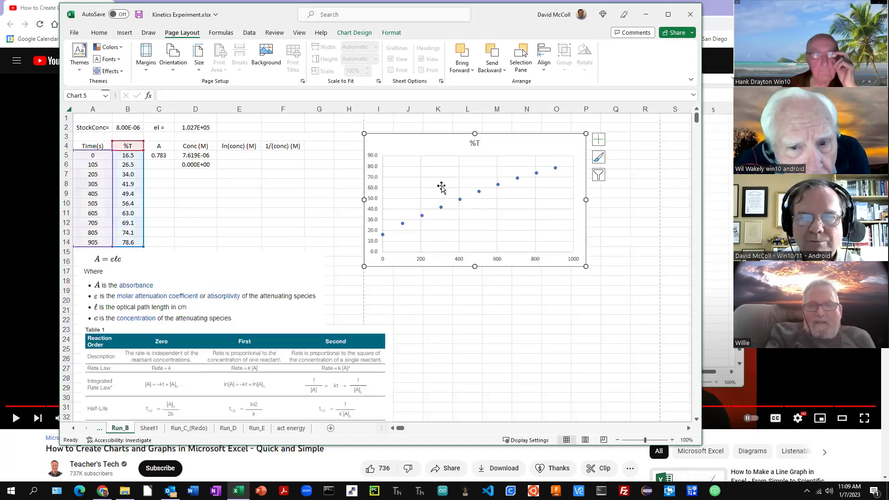
key("Delete")
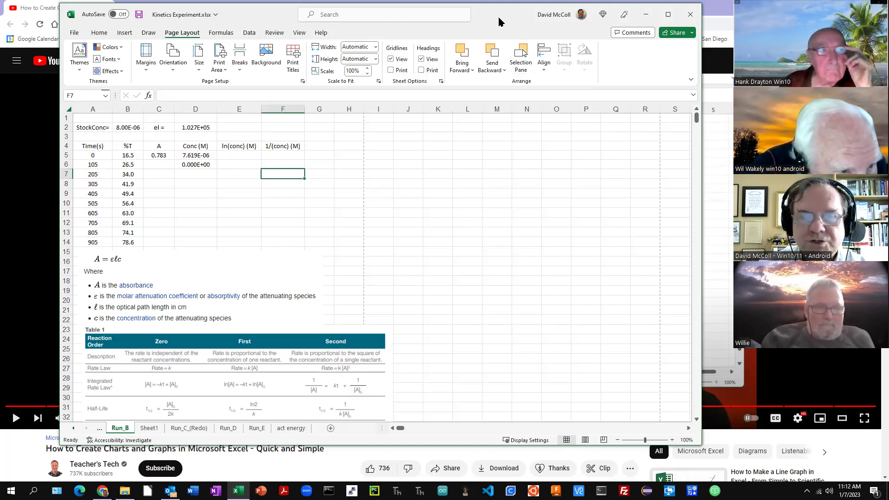
- Switch to the Beer's Law Lab simulation in the browser, turn on the light, and vary the drink mix concentration to 360 mM and then 53 mM
left_click(417, 2)
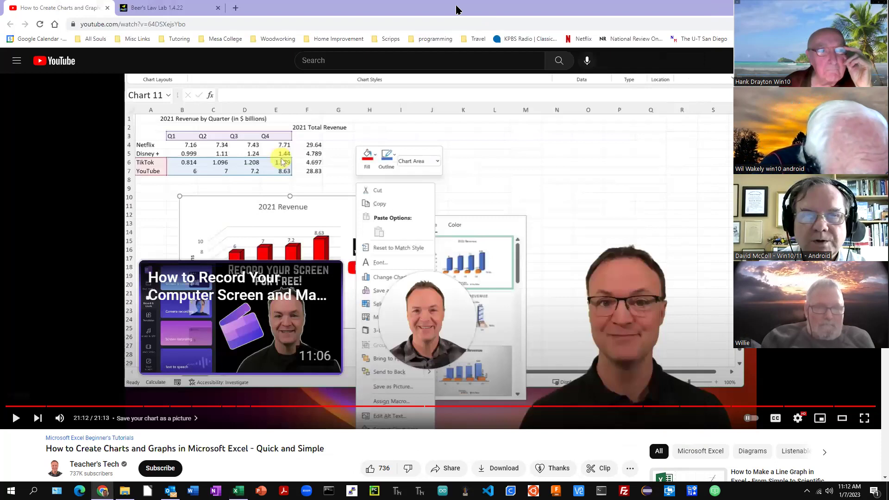
left_click(179, 8)
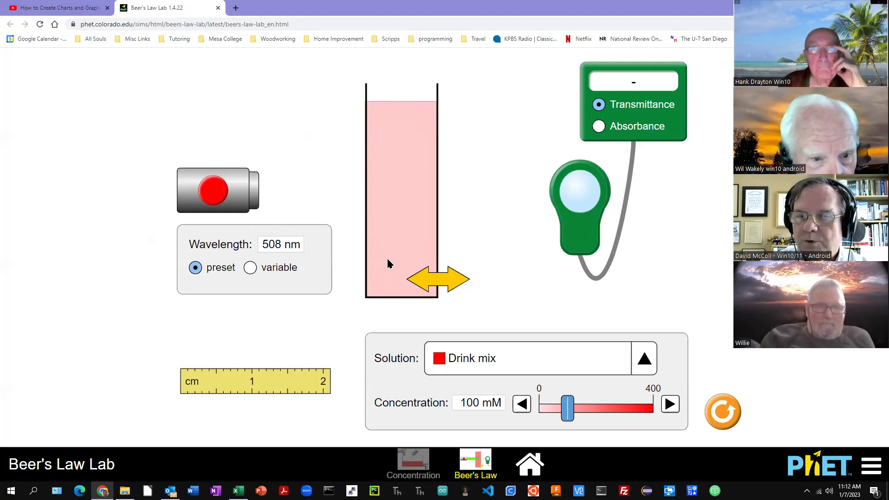
left_click(224, 206)
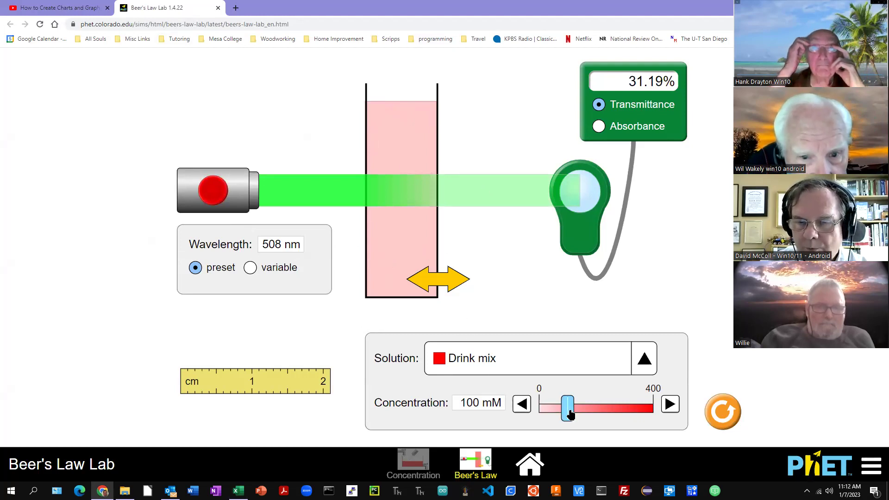
left_click_drag(569, 415, 642, 419)
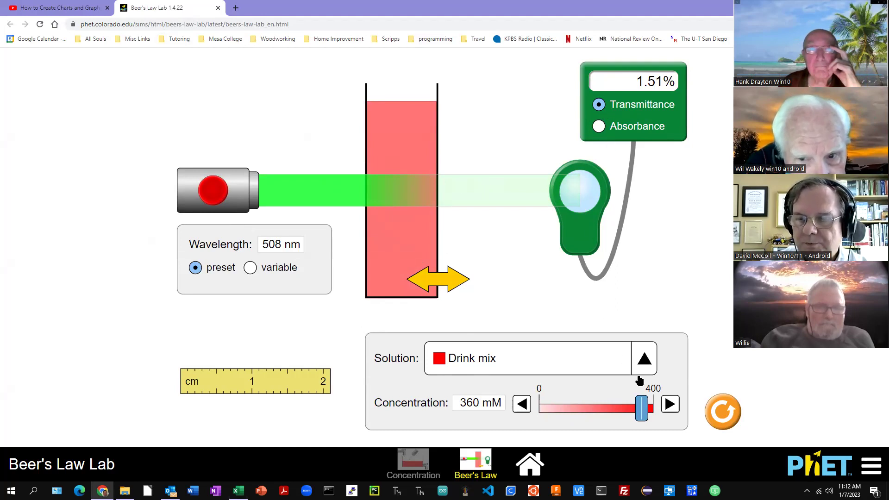
left_click_drag(641, 410, 554, 413)
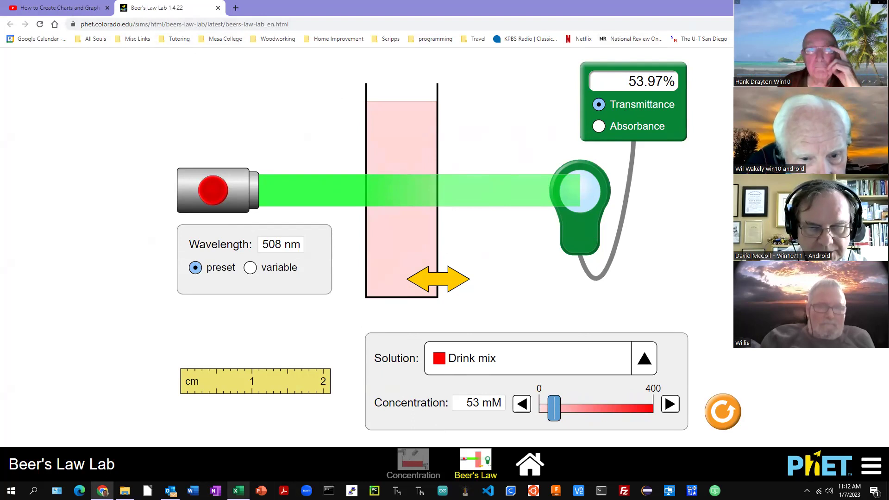
- Return to the Kinetics Experiment workbook in Excel and fill the absorbance formula =LOG(100/B5) from C5 down to C14
left_click(238, 491)
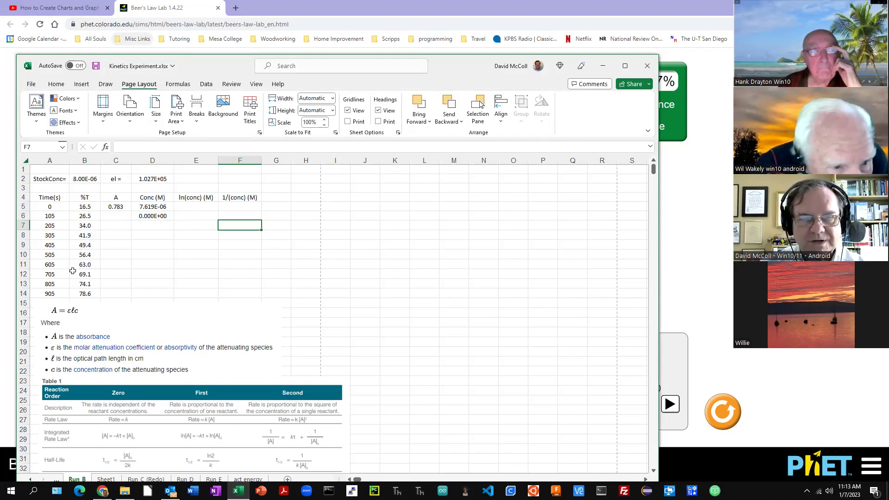
left_click(117, 206)
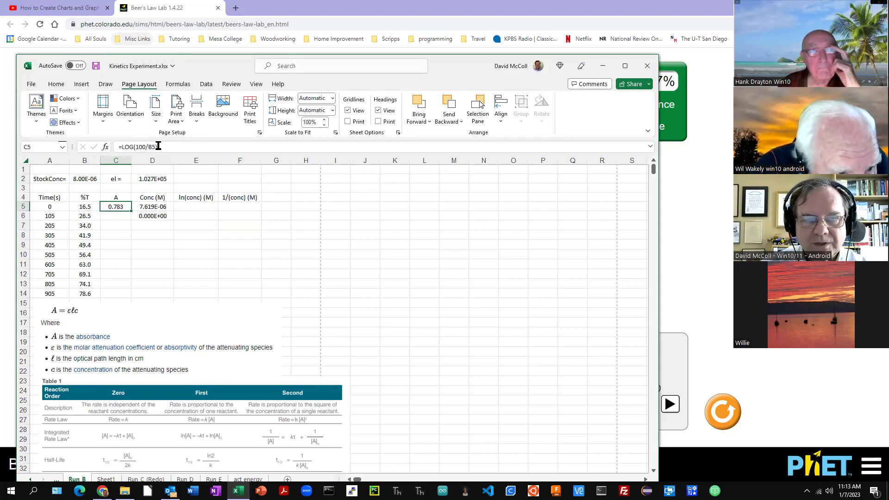
left_click(85, 207)
left_click(117, 208)
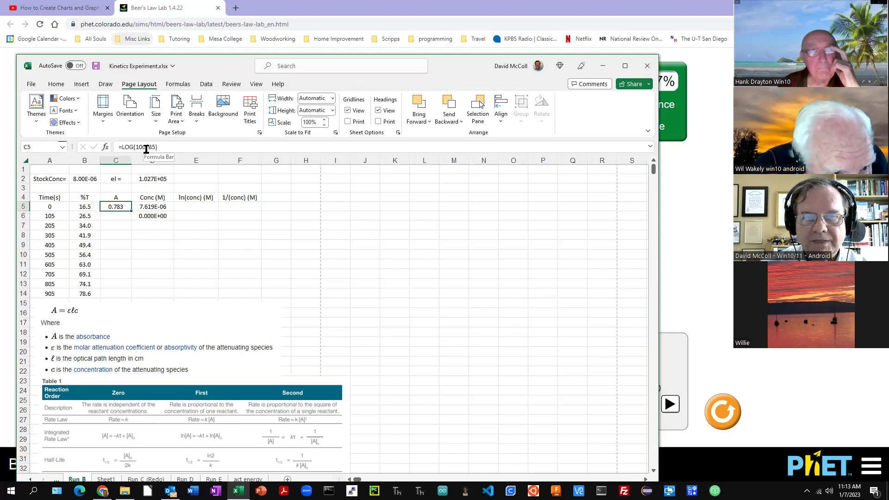
mouse_move(127, 212)
left_mouse_down()
mouse_move(135, 246)
mouse_move(124, 294)
left_mouse_up()
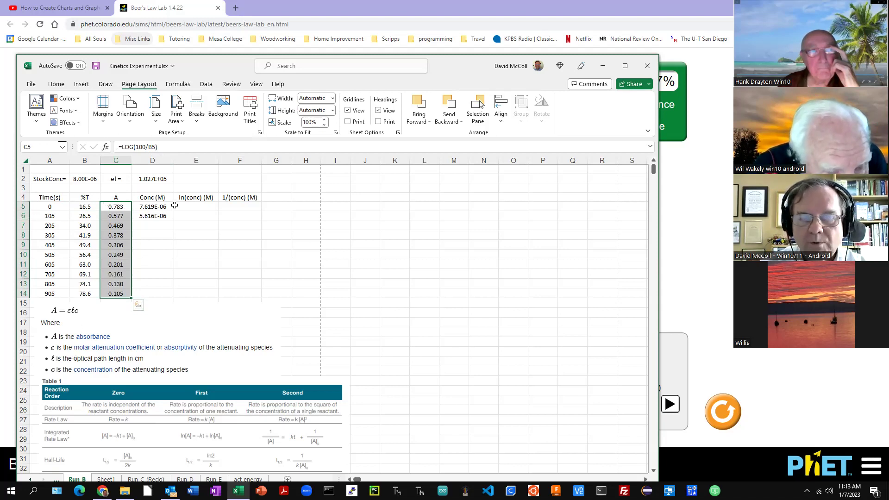
- Fill the concentration formula =(C6)/el from D6 down to D14
left_click(153, 217)
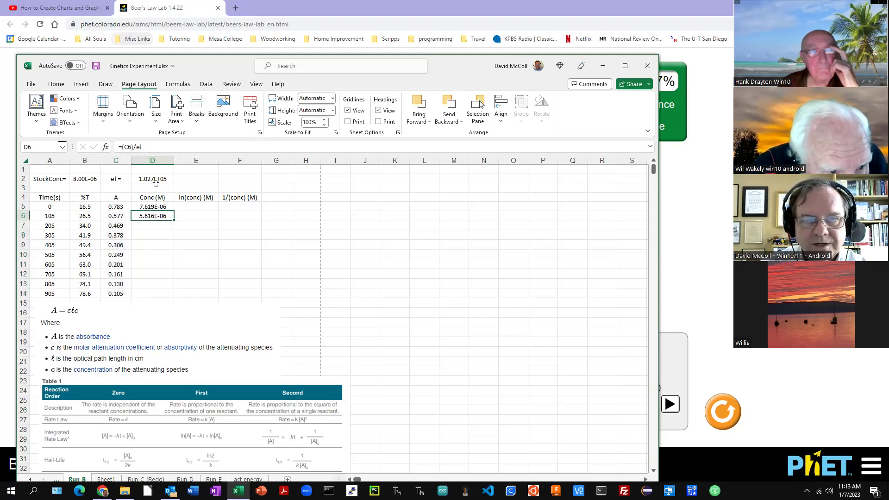
left_click_drag(175, 221, 171, 289)
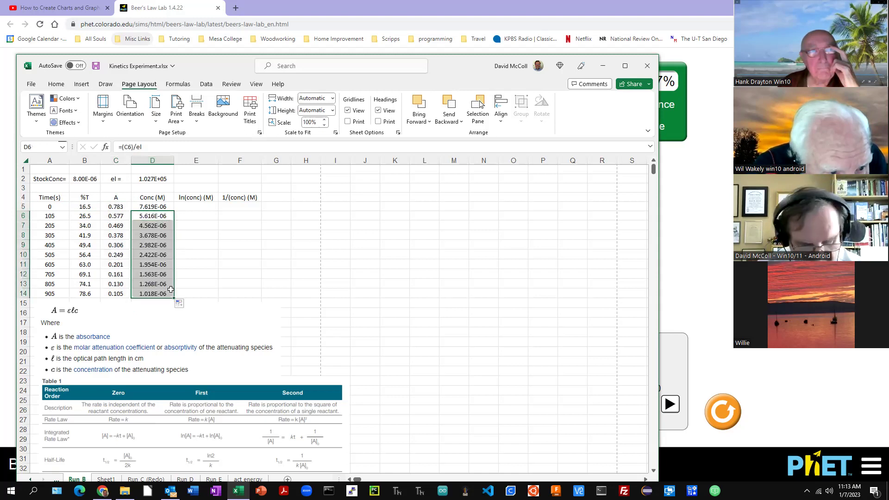
- Create a markers-only scatter chart of Conc (M) against Time(s) from rows 4 to 14 and place it beside the data
left_click(219, 264)
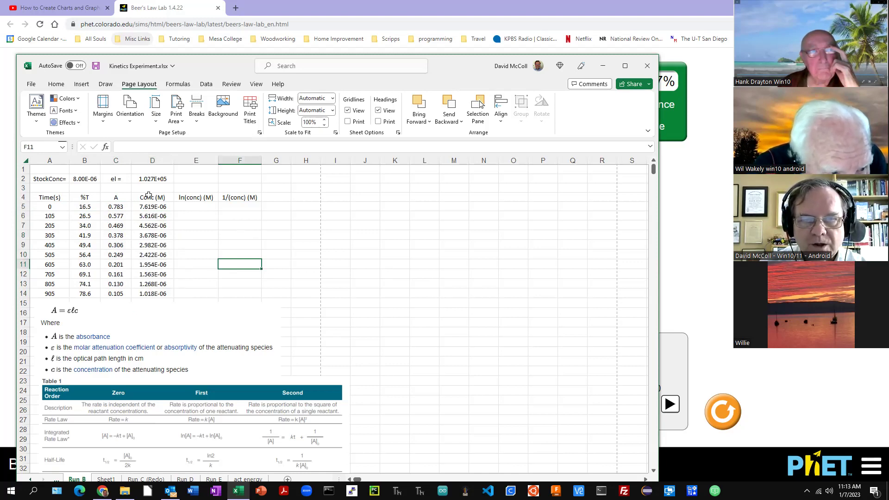
left_click_drag(49, 195, 49, 293)
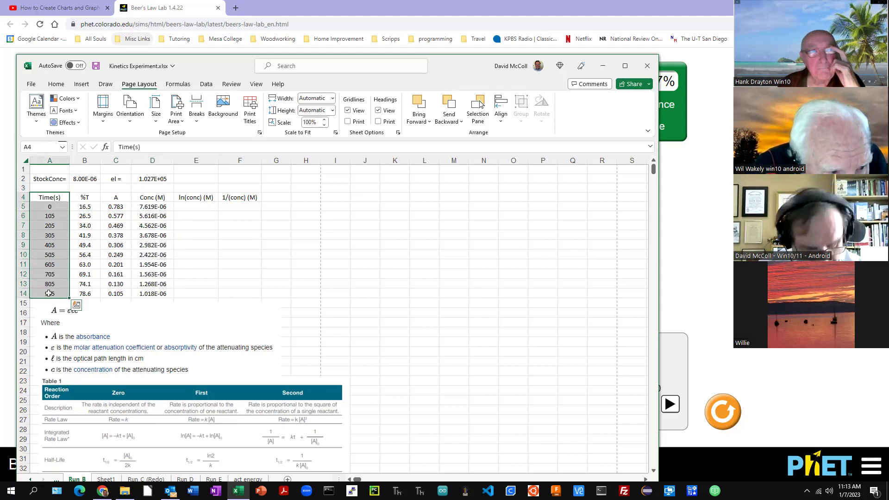
left_click_drag(160, 198, 152, 294)
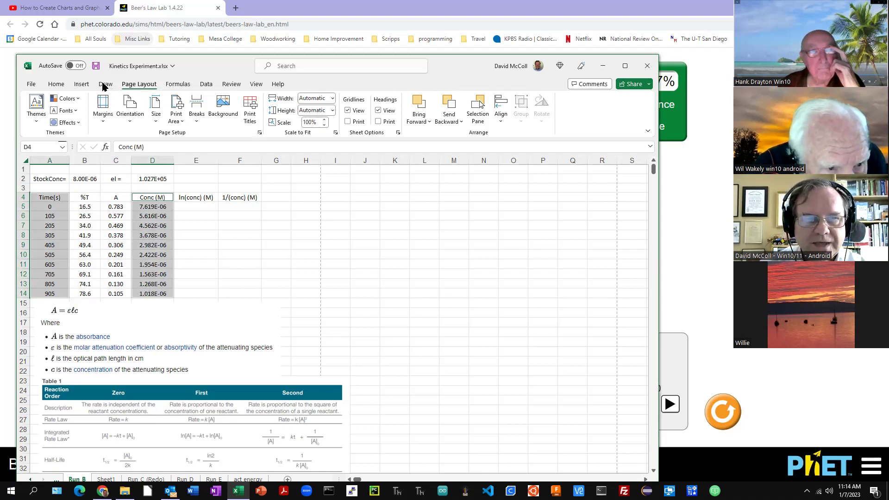
left_click(81, 85)
left_click(298, 123)
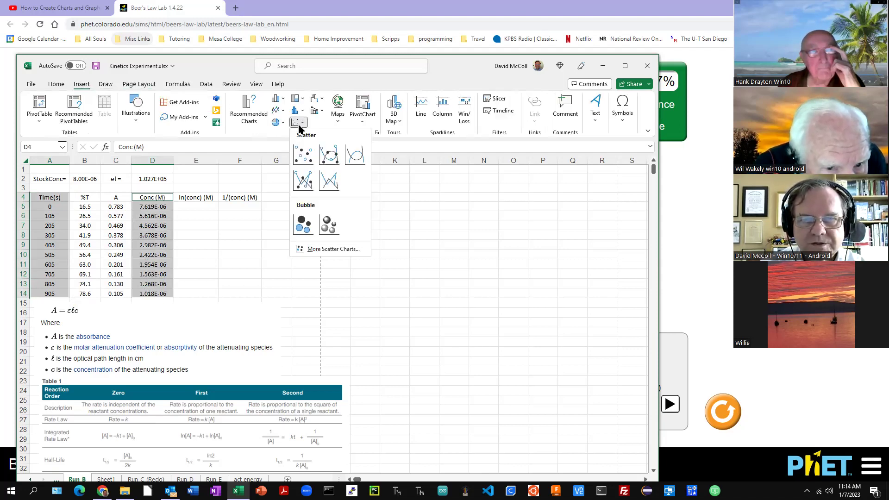
left_click(300, 172)
left_click_drag(381, 260, 500, 183)
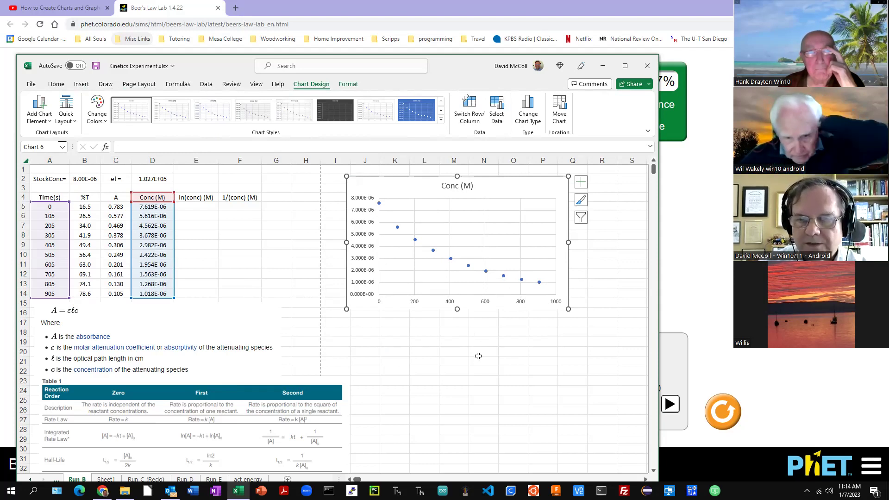
- Compare the shape of the Conc (M) chart with the linear plots in the reaction order table below the data
scroll(454, 368, "down", 1)
scroll(453, 368, "up", 1)
scroll(453, 368, "down", 2)
scroll(454, 368, "down", 4)
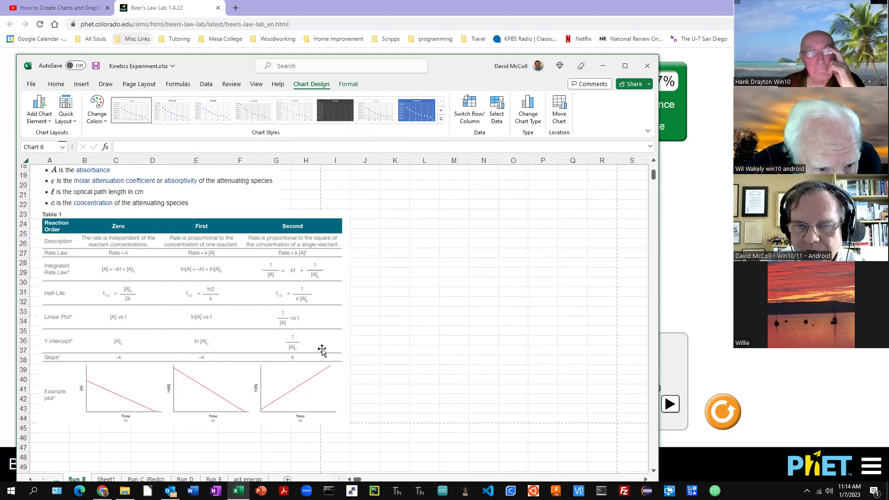
scroll(431, 333, "up", 6)
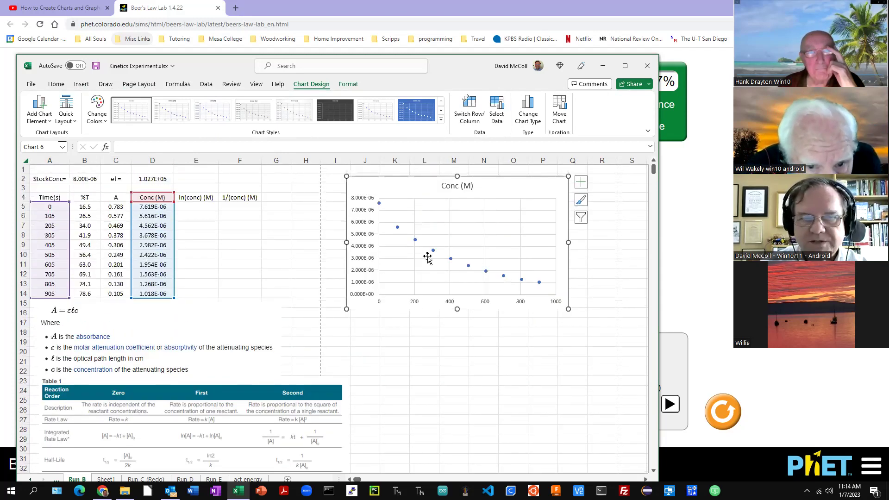
scroll(232, 329, "down", 3)
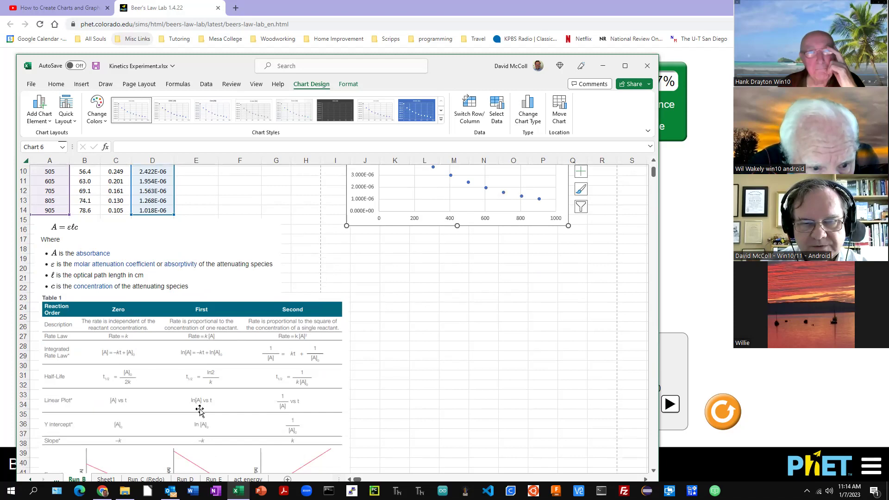
scroll(288, 219, "up", 3)
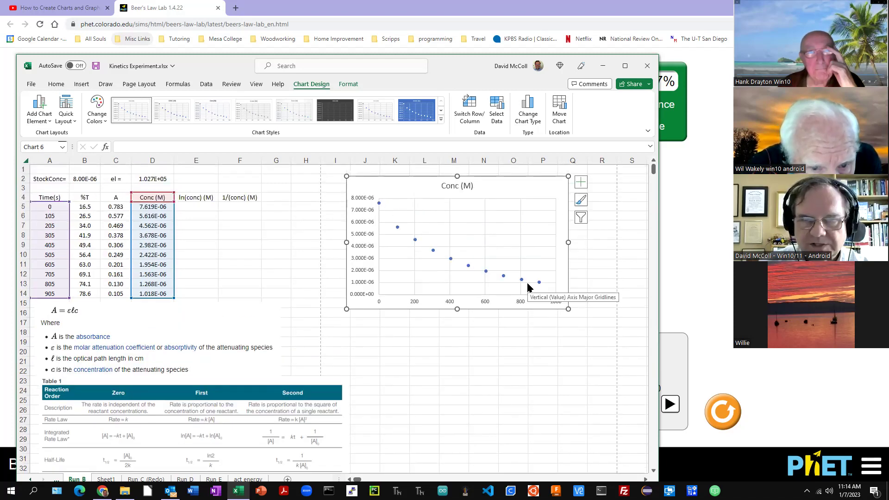
- Enter =LN(D5) in E5 and fill the ln(conc) formula down to E14
left_click(192, 209)
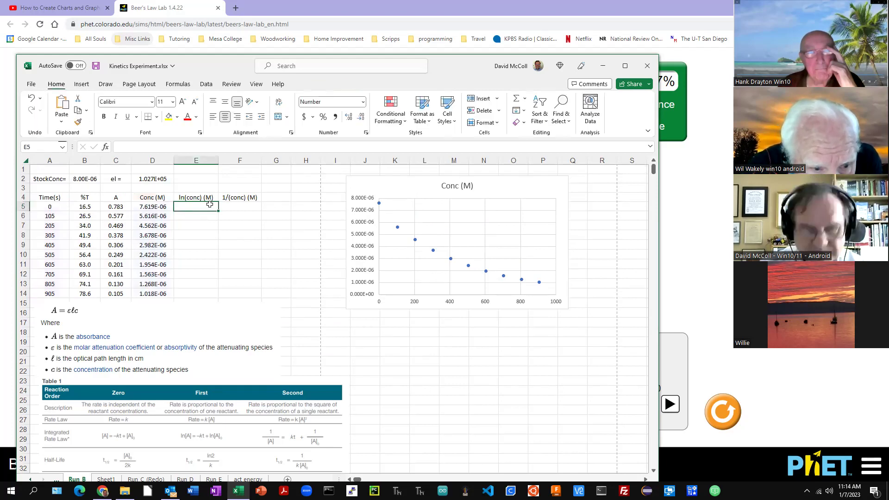
type("=ln")
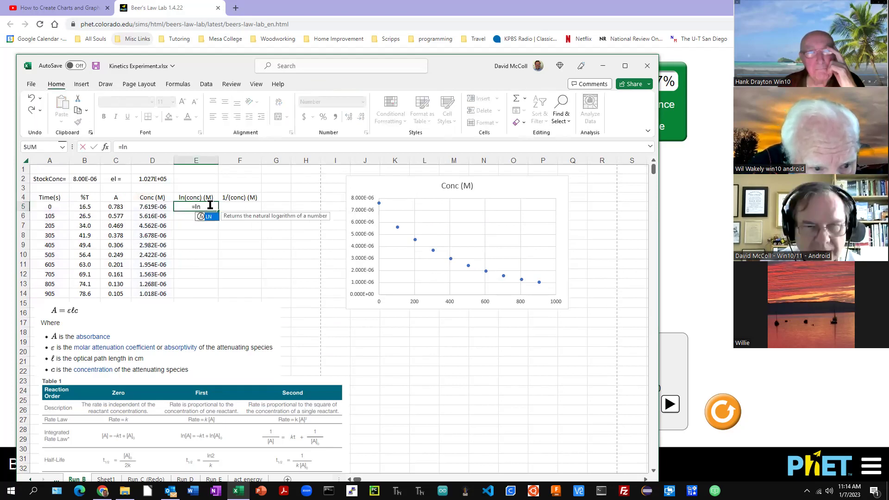
type("(")
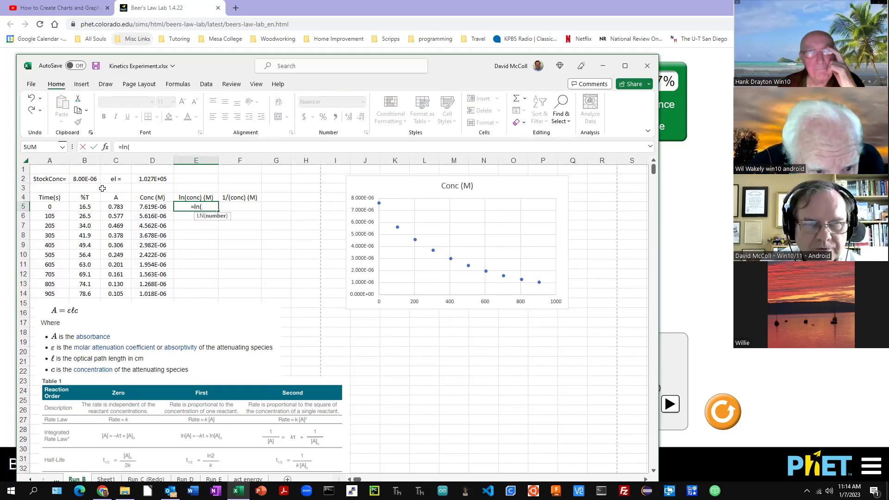
left_click(155, 208)
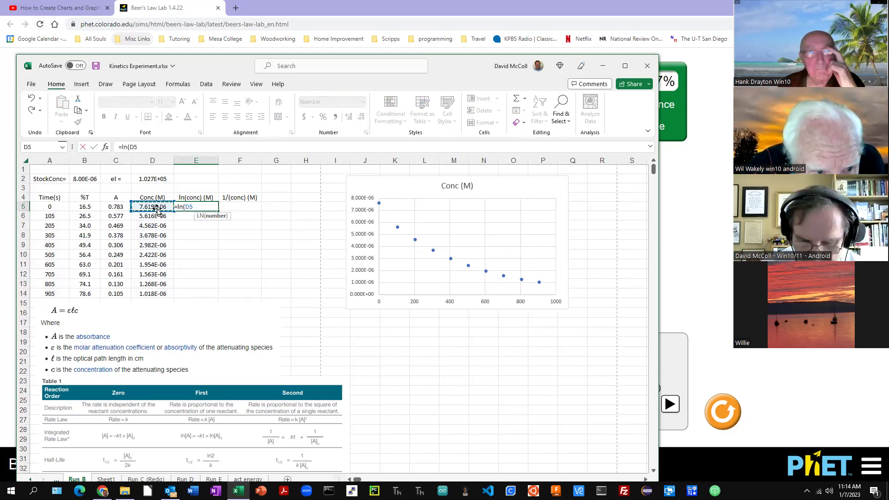
key("Return")
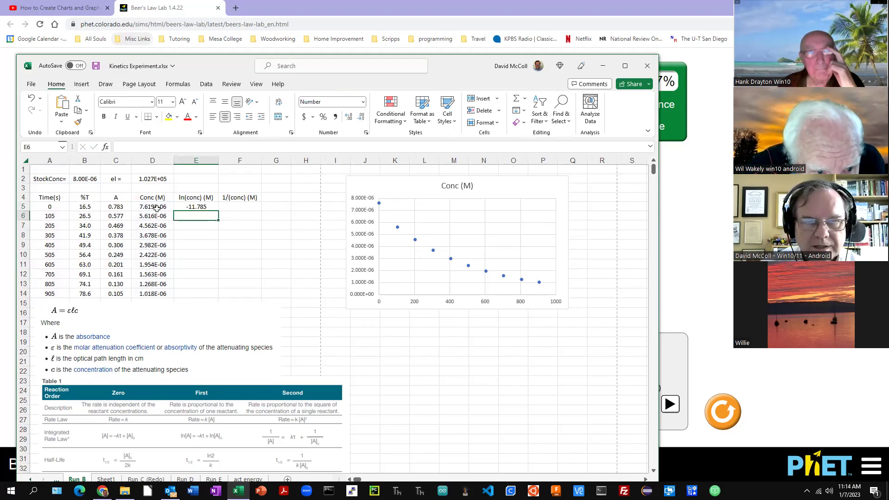
left_click(202, 207)
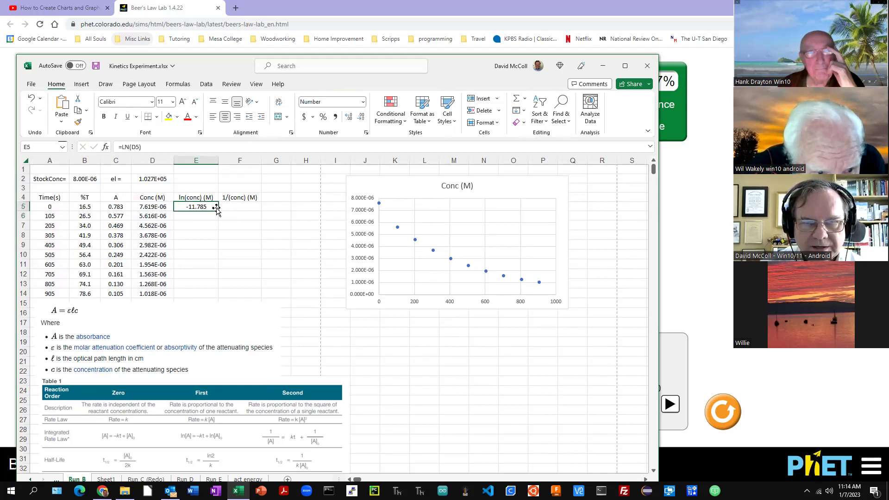
left_click_drag(218, 212, 211, 295)
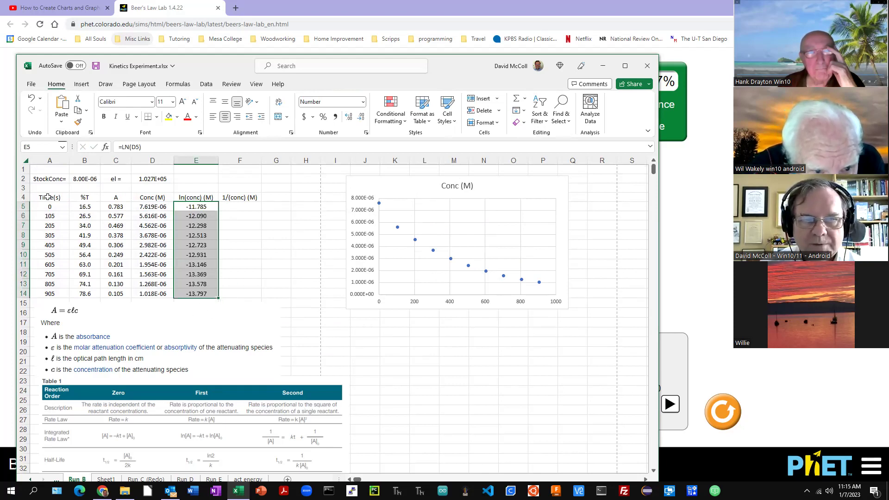
- Create a markers-only scatter chart of ln(conc) (M) against Time(s) and place it beneath the Conc (M) chart
left_click_drag(48, 197, 48, 293)
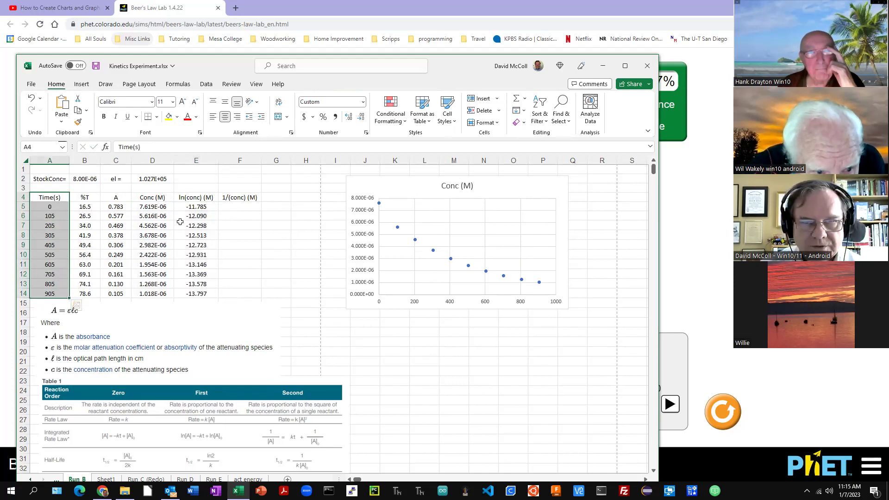
left_click_drag(197, 197, 192, 289)
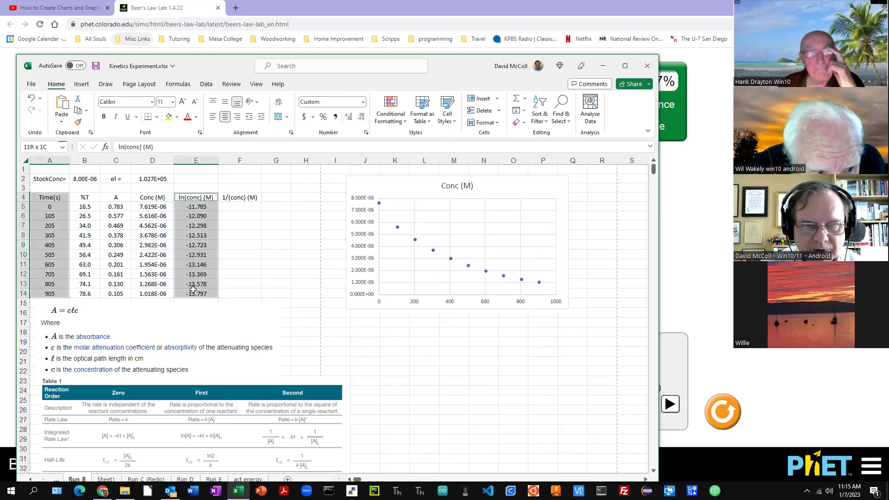
left_click(82, 84)
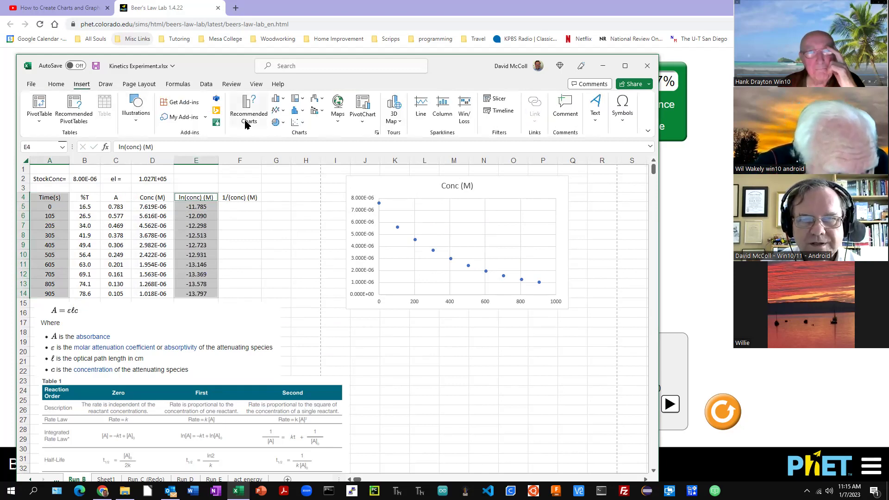
left_click(294, 123)
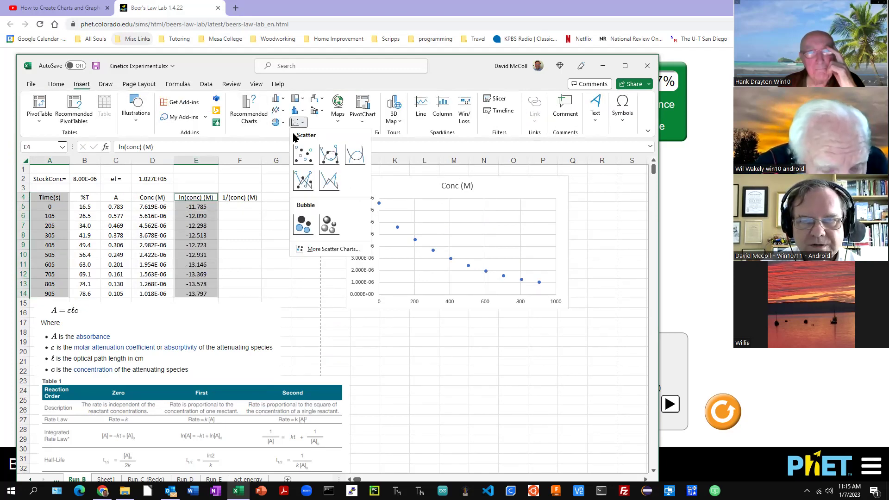
left_click(303, 158)
scroll(621, 311, "down", 2)
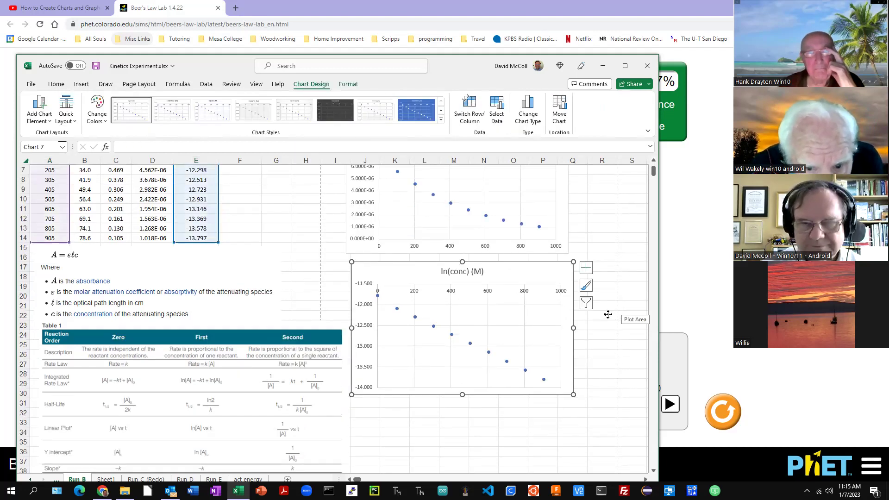
scroll(271, 241, "up", 2)
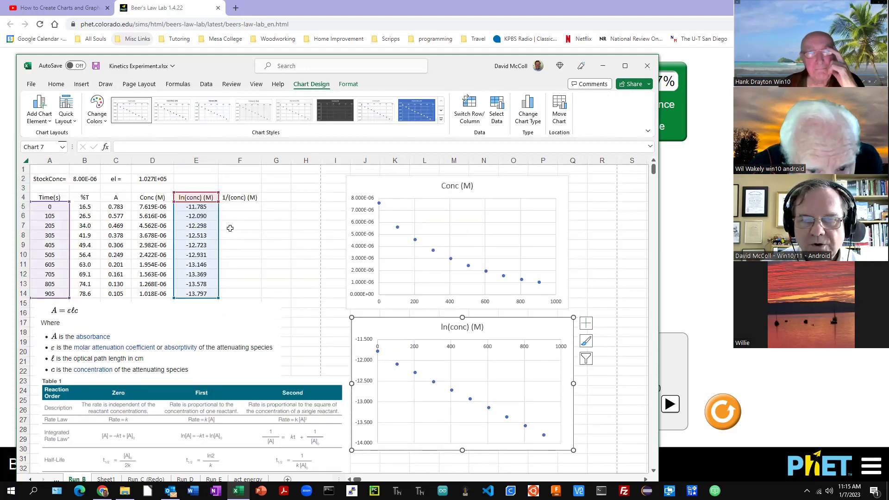
- Enter =1/D5 in F5 and fill the reciprocal concentration formula down to F14
left_click(238, 206)
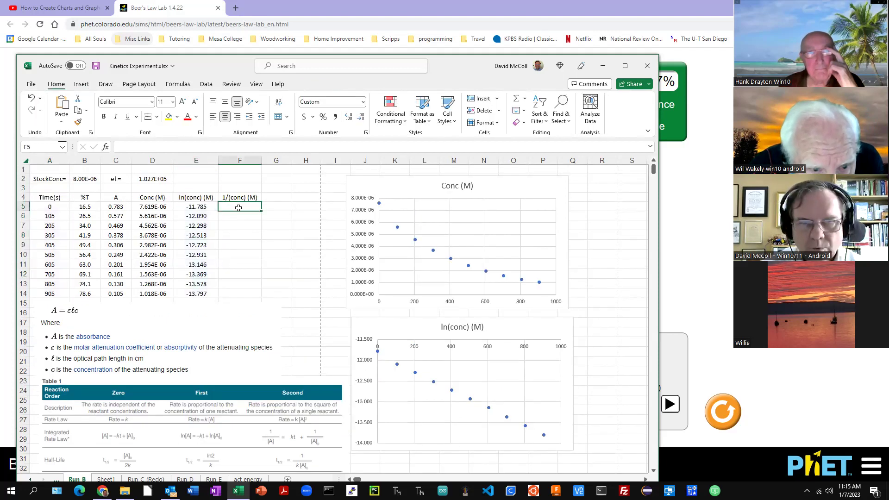
type("=1/")
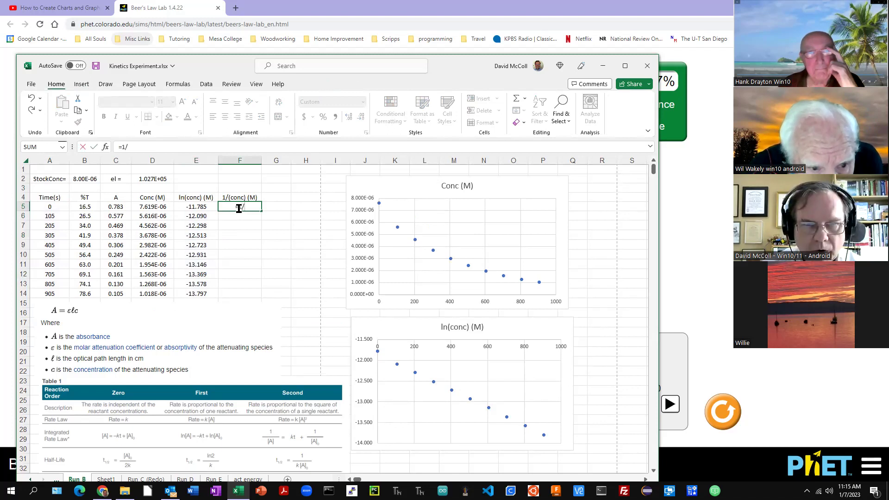
left_click(148, 207)
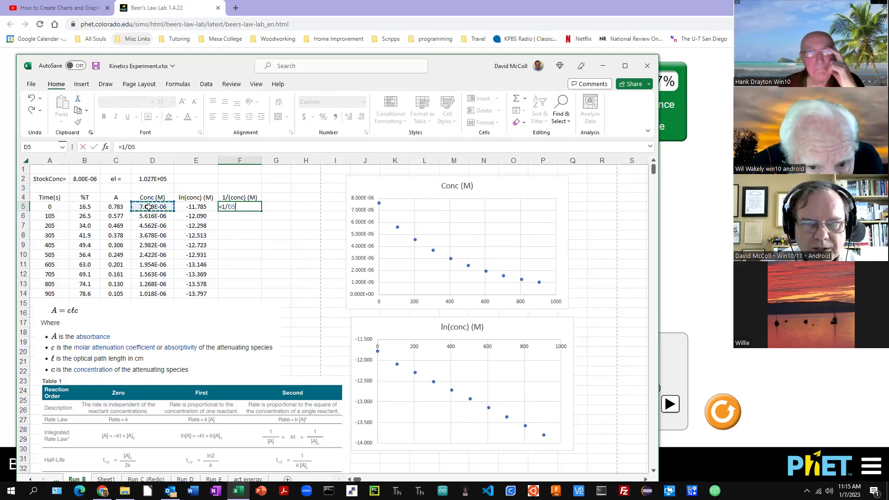
key("Return")
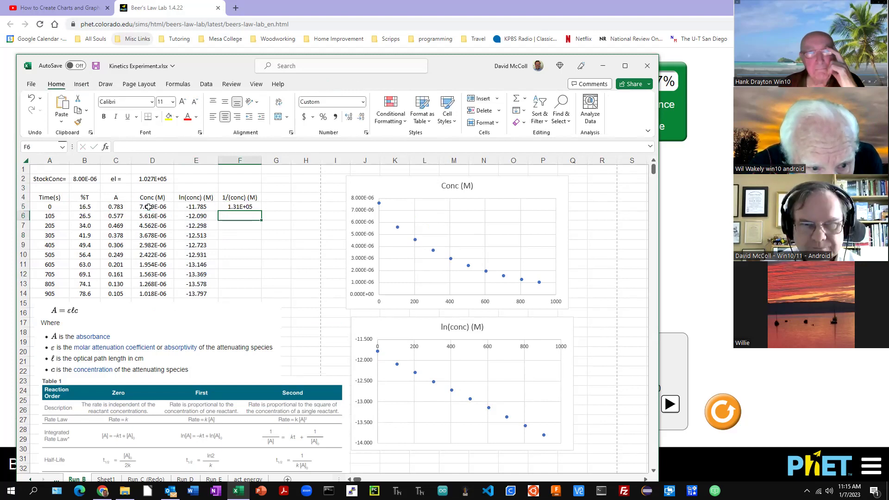
left_click(243, 207)
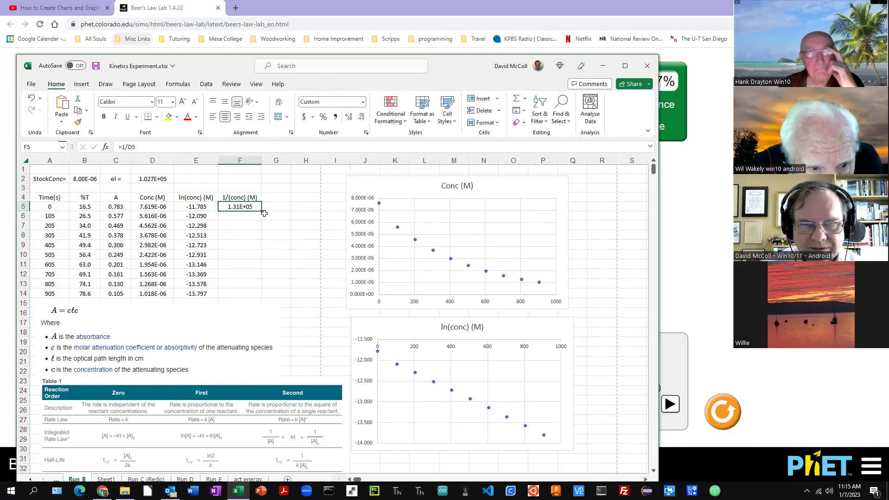
left_click_drag(261, 211, 250, 295)
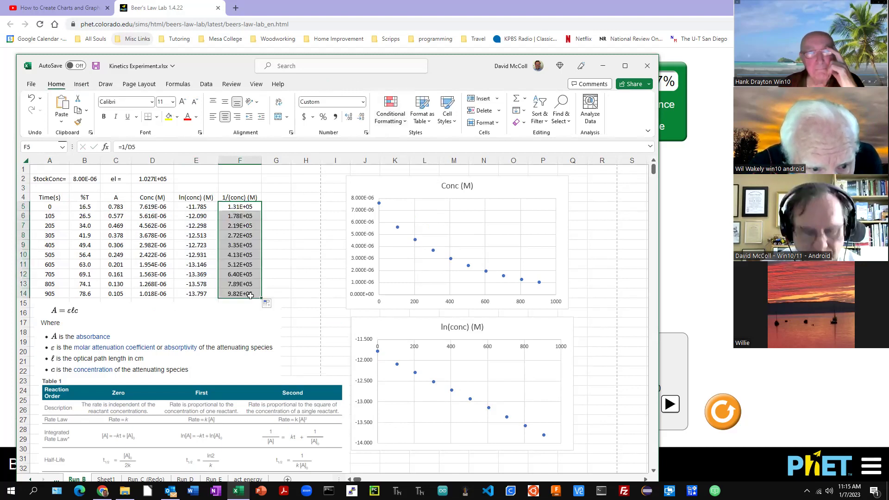
- Create a markers-only scatter chart of 1/(conc) (M) against Time(s) from rows 4 to 14
left_click(43, 198)
left_click_drag(44, 198, 39, 296)
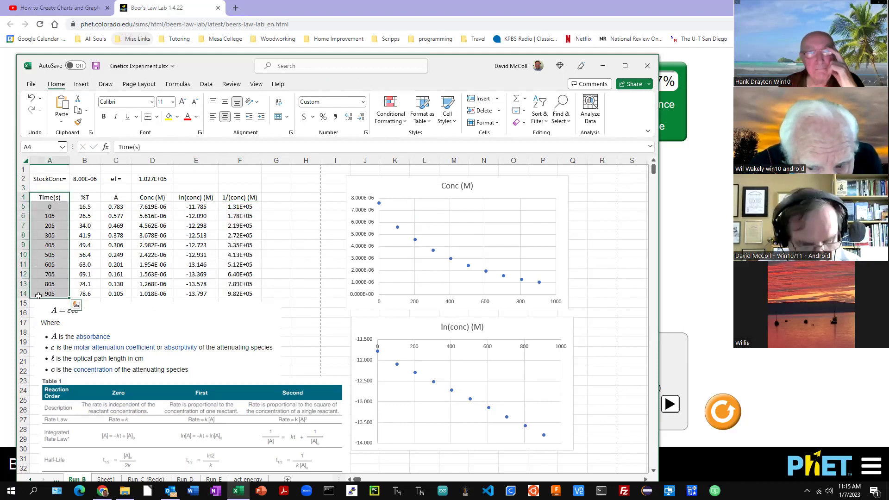
left_click_drag(240, 197, 239, 294)
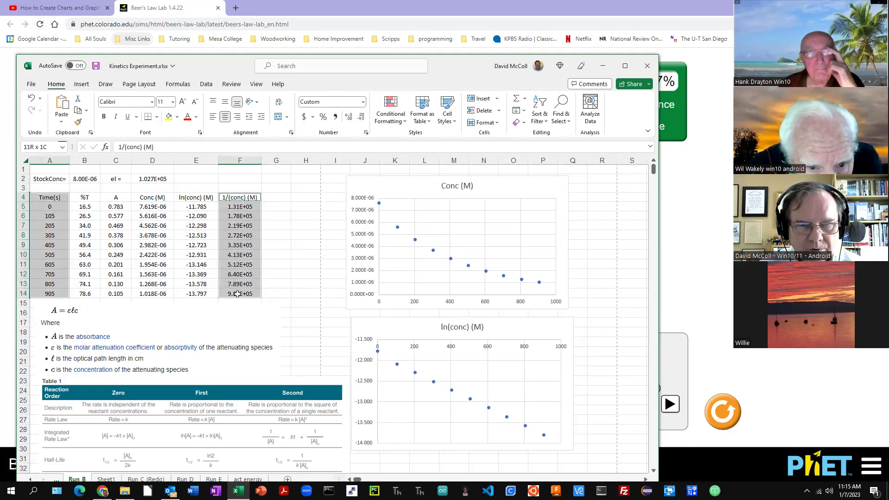
left_click(81, 85)
left_click(299, 123)
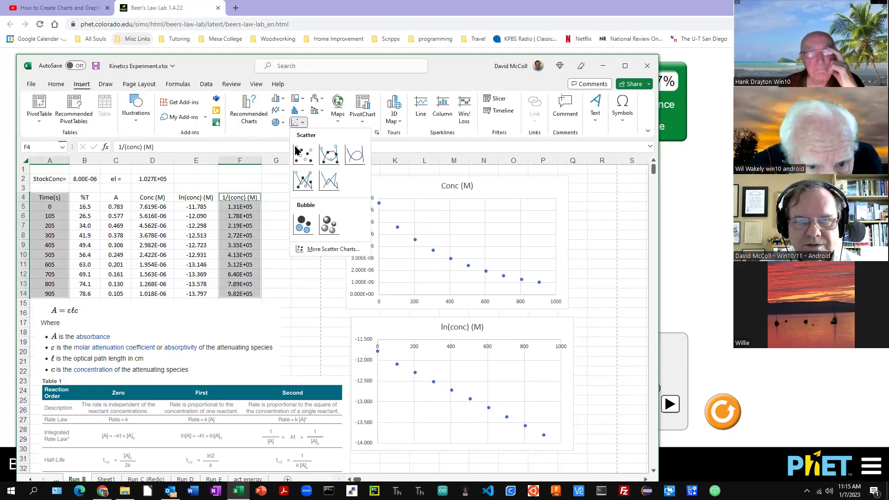
left_click(298, 150)
scroll(624, 295, "down", 3)
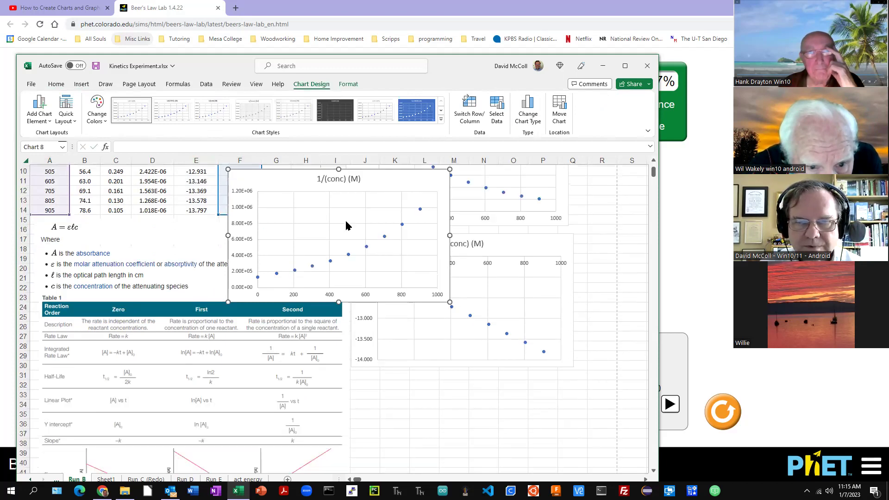
- Try to move the 1/(conc) (M) chart beneath the ln(conc) (M) chart, and undo the move
left_click(345, 224)
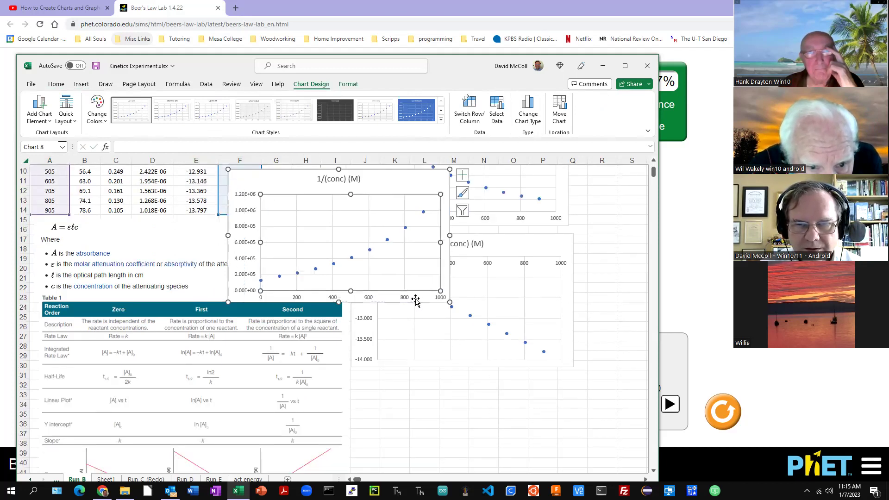
left_click_drag(419, 299, 554, 481)
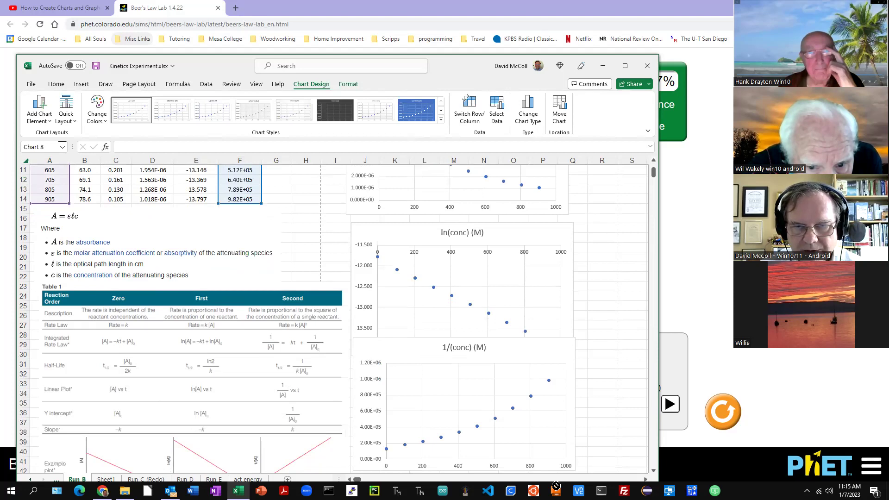
key("ctrl+z")
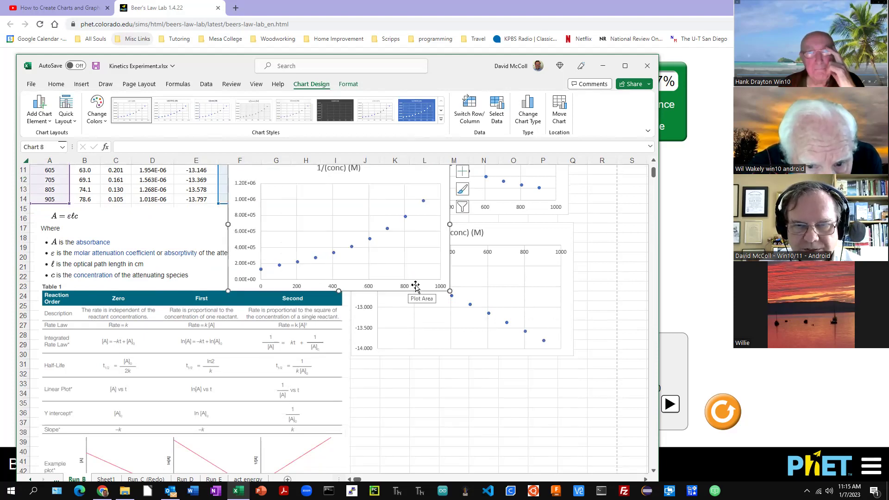
- Move the 1/(conc) (M) chart directly beneath the ln(conc) (M) chart, starting near row 31
left_click_drag(418, 282, 597, 393)
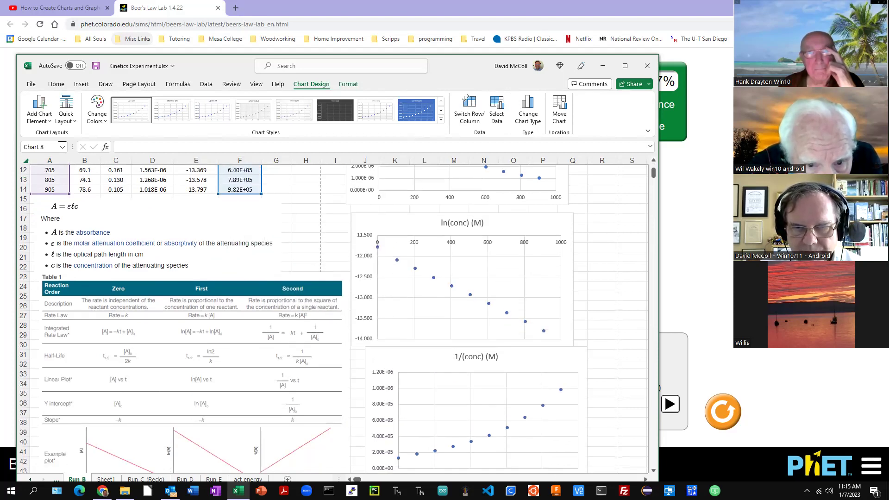
key("ctrl+z")
scroll(611, 357, "down", 2)
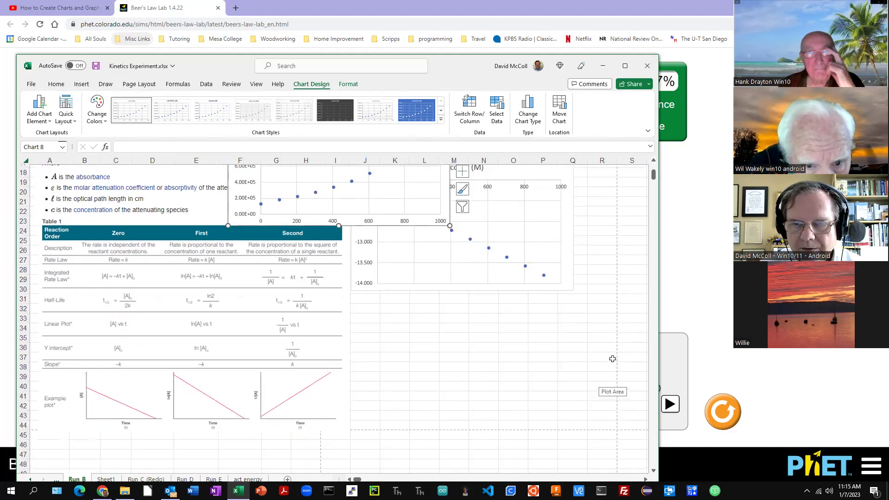
left_click_drag(414, 223, 542, 425)
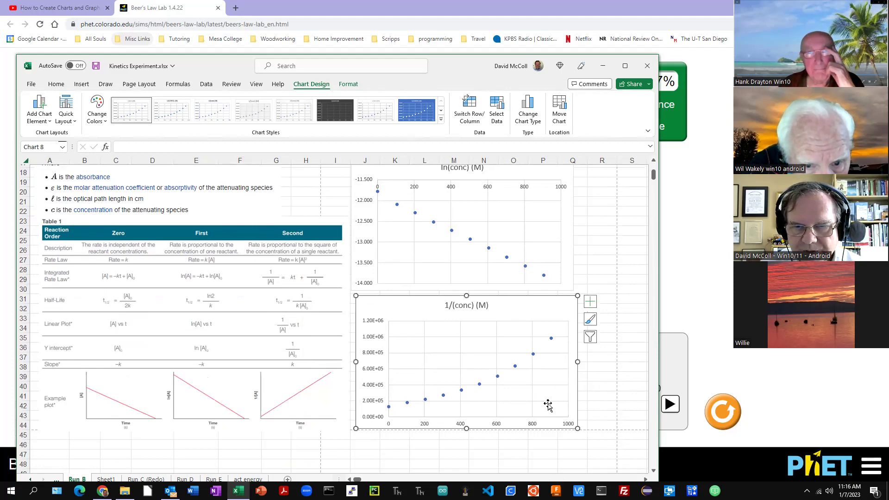
- Compare the point patterns in the Conc (M), ln(conc) (M) and 1/(conc) (M) charts to judge which is linear
scroll(626, 274, "up", 1)
scroll(625, 270, "up", 1)
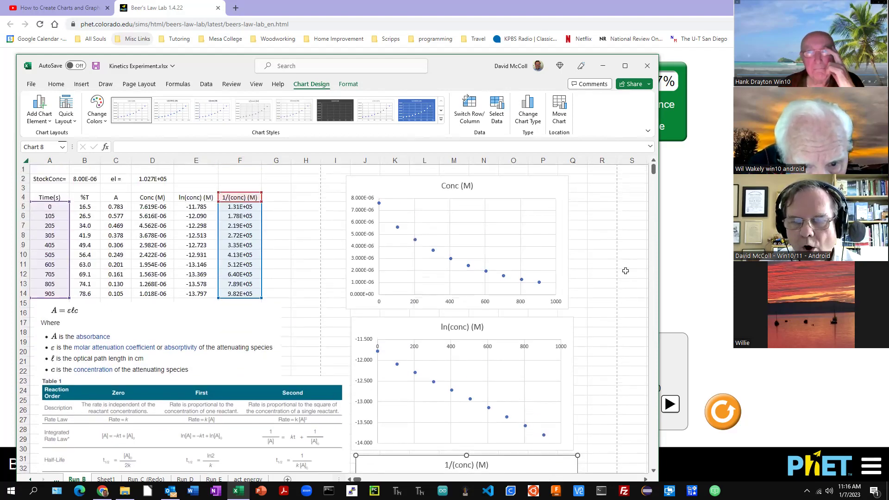
scroll(626, 271, "down", 2)
scroll(626, 271, "up", 2)
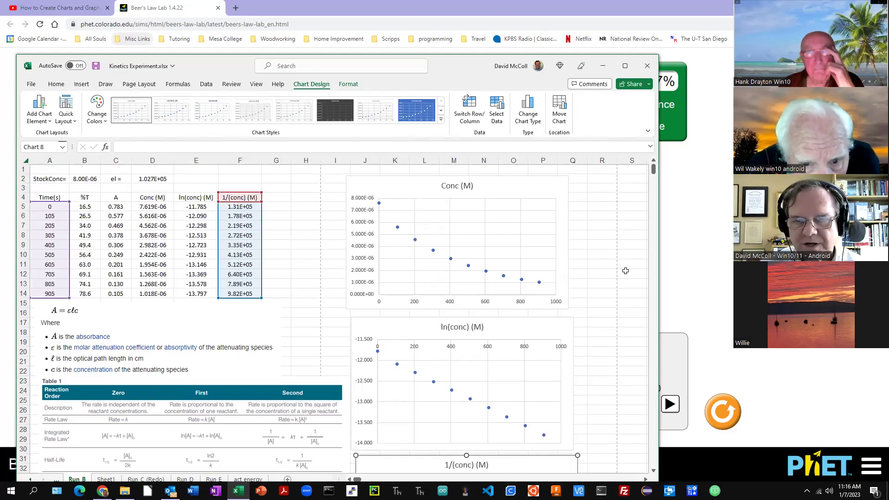
scroll(625, 270, "down", 5)
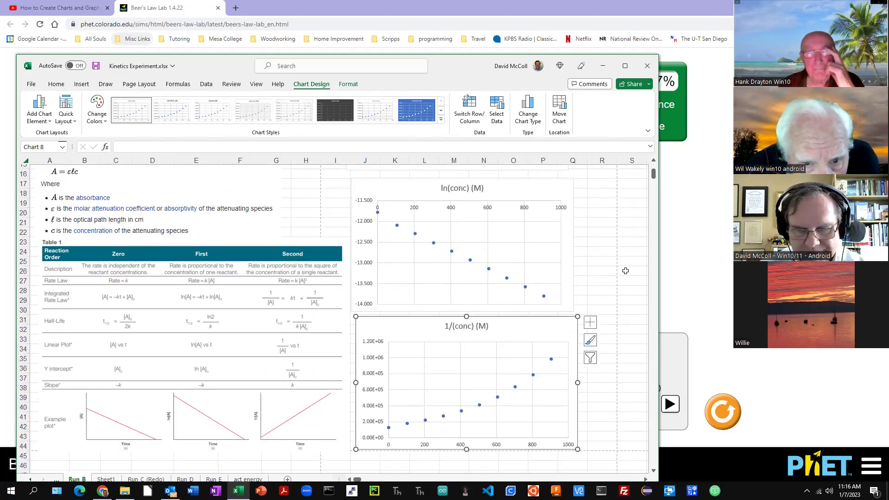
- Add a linear trendline to the data series in the ln(conc) (M) chart
scroll(626, 271, "up", 1)
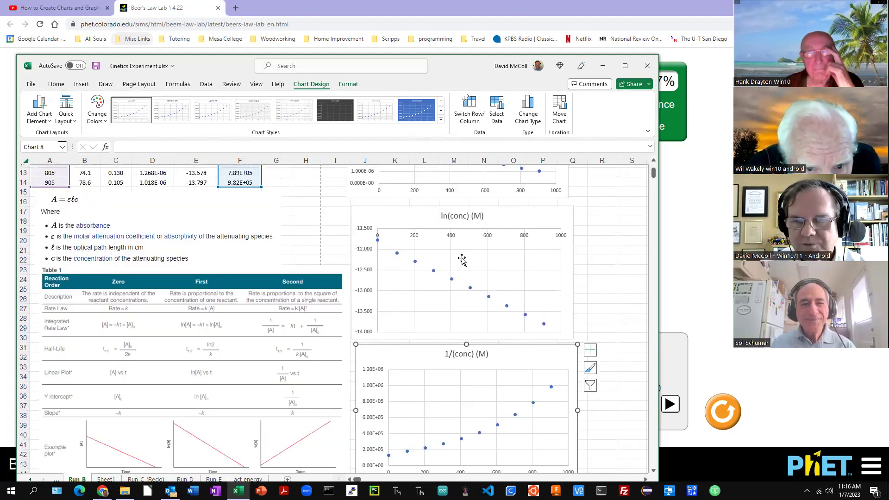
left_click(451, 279)
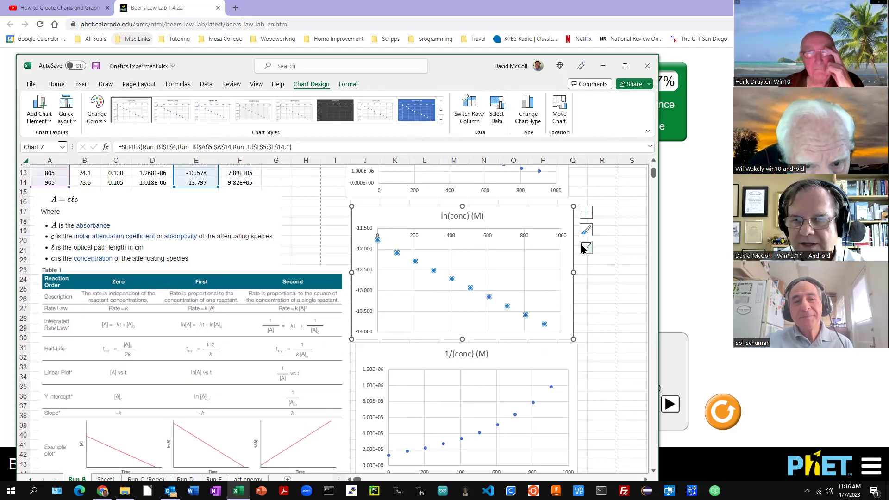
left_click(586, 213)
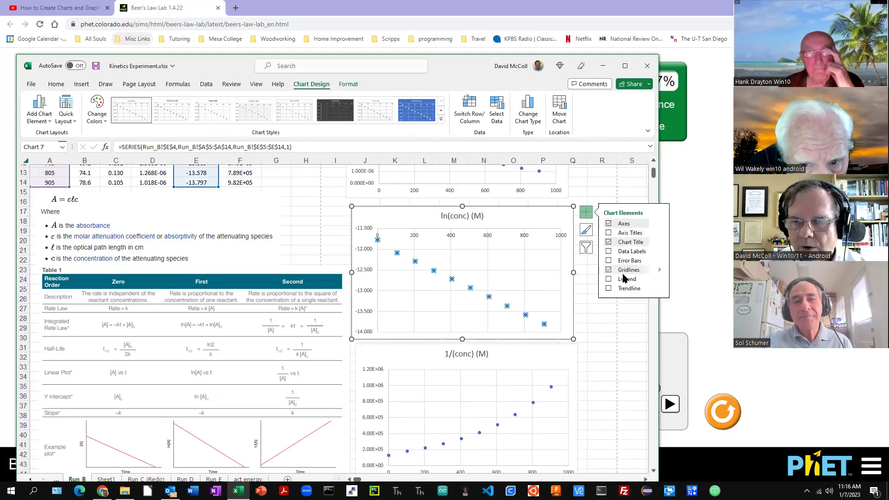
left_click(624, 291)
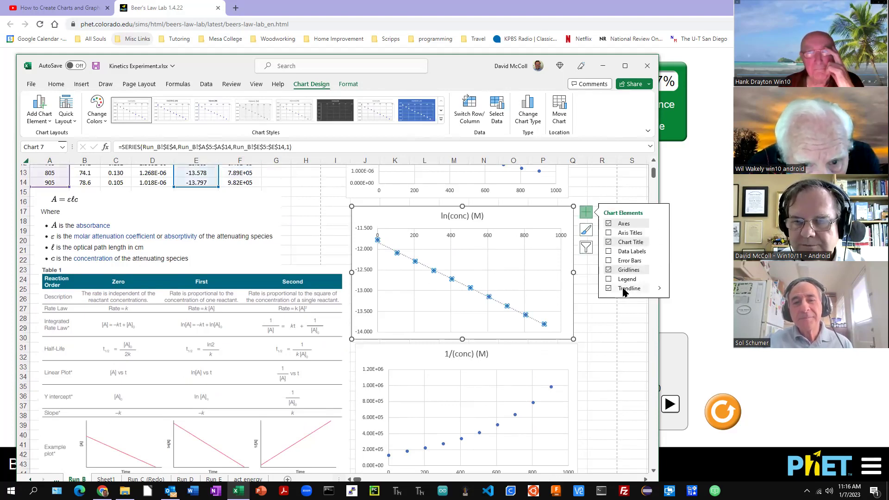
left_click(660, 288)
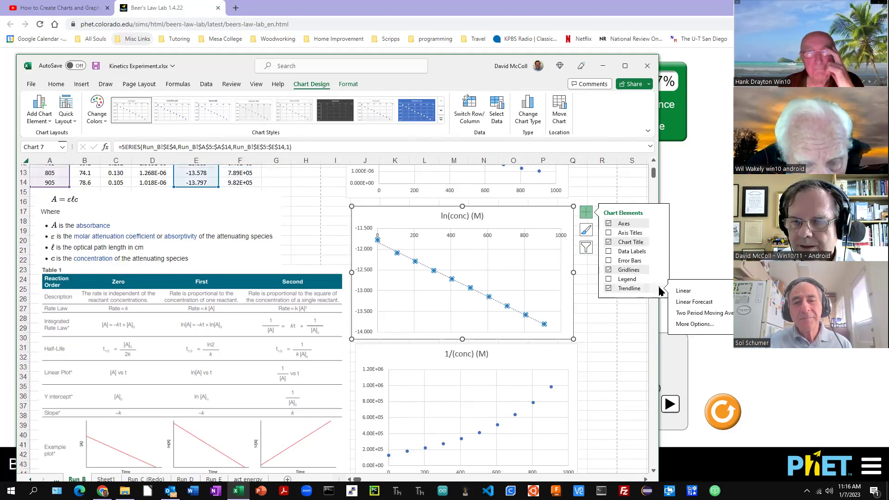
- Display the trendline's equation and R-squared value on the ln(conc) (M) chart
left_click(494, 302)
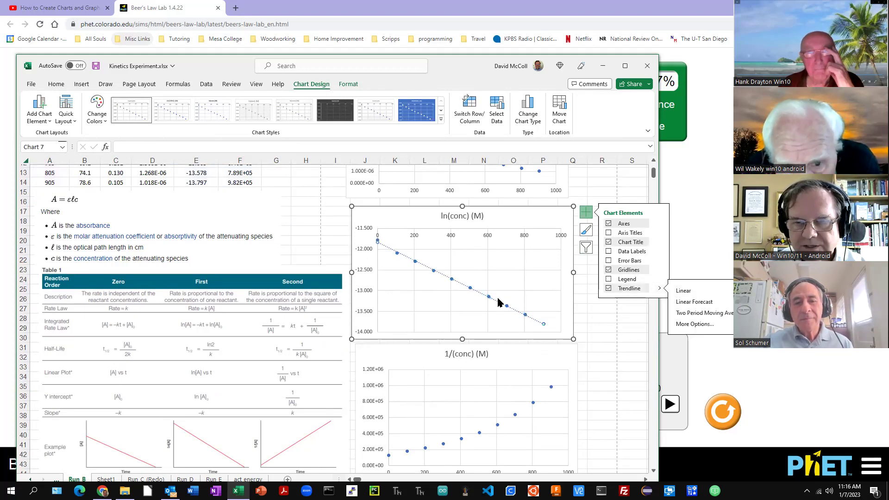
double_click(498, 303)
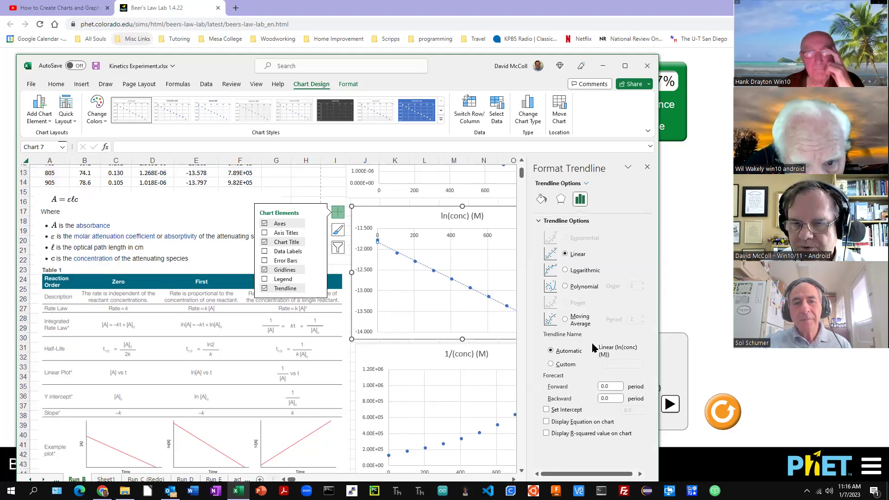
left_click(547, 422)
left_click(547, 434)
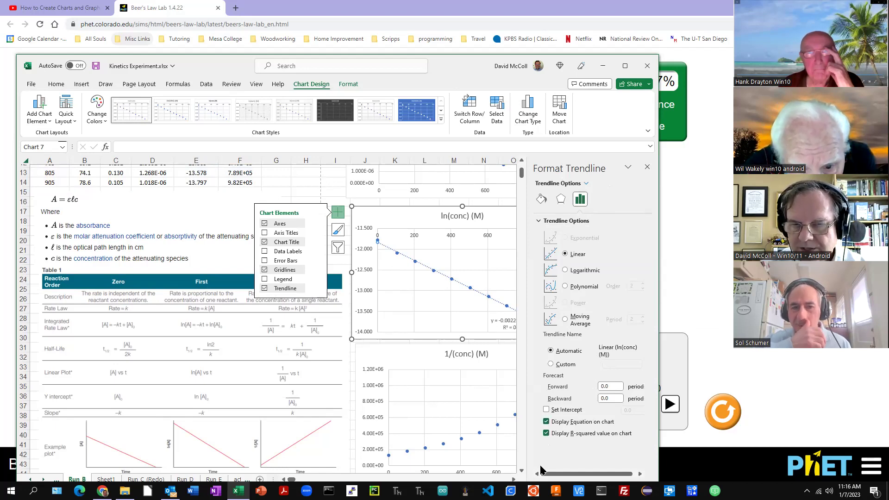
left_click(647, 167)
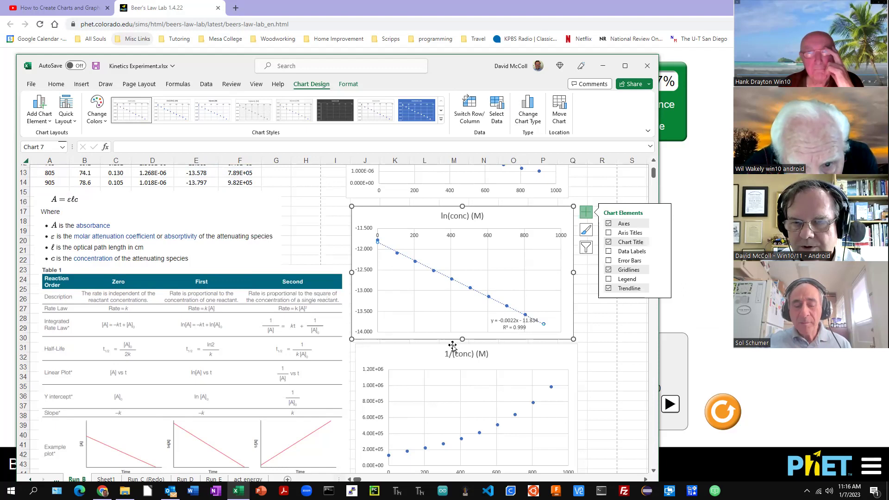
- Move the equation and R-squared label above the trendline, near the middle of the ln(conc) (M) chart
left_click_drag(512, 323, 490, 299)
left_click_drag(477, 268, 478, 269)
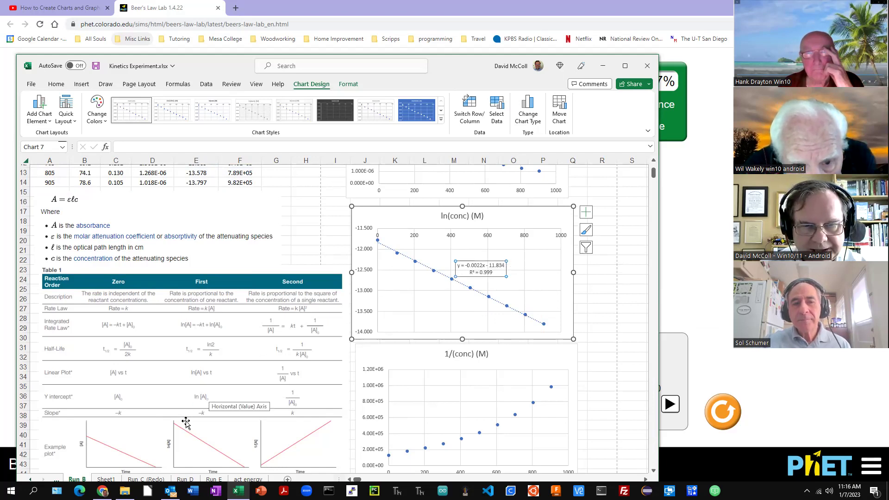
scroll(224, 405, "down", 1)
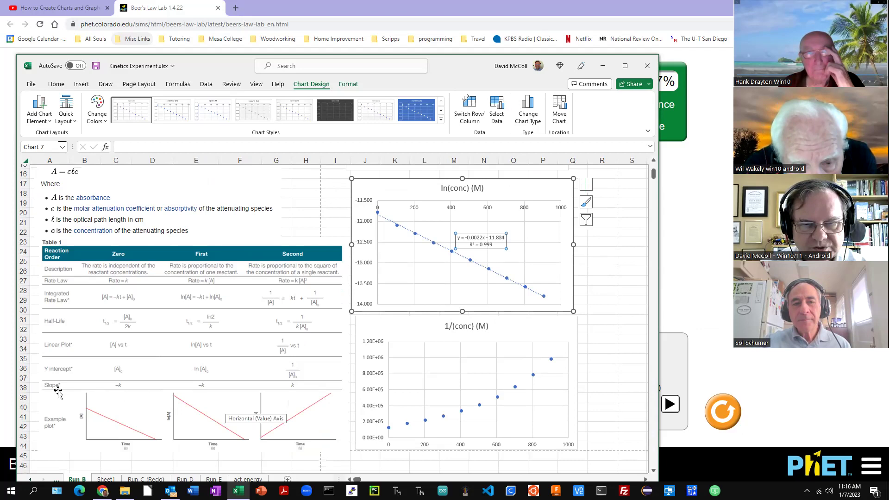